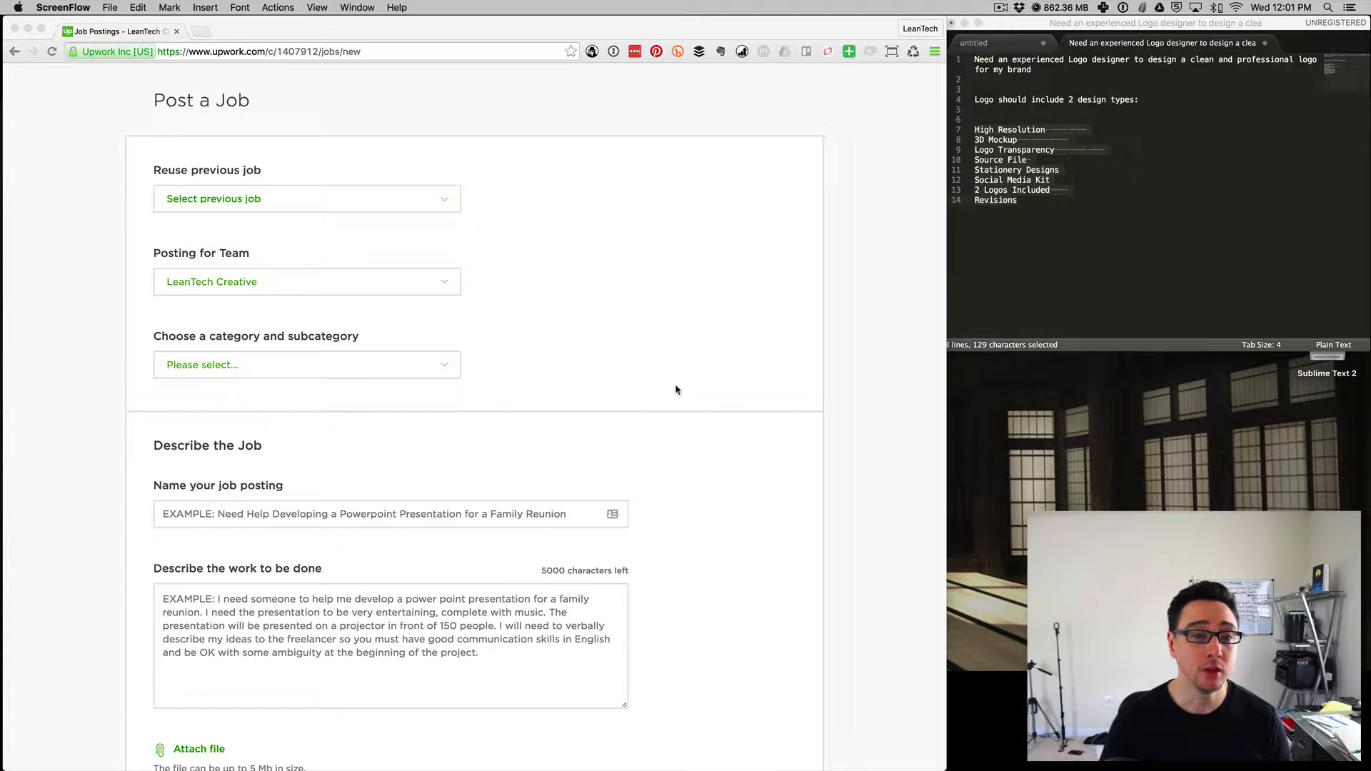
- Go to the My Jobs page and start a new job posting from there
scroll(676, 389, up, 3)
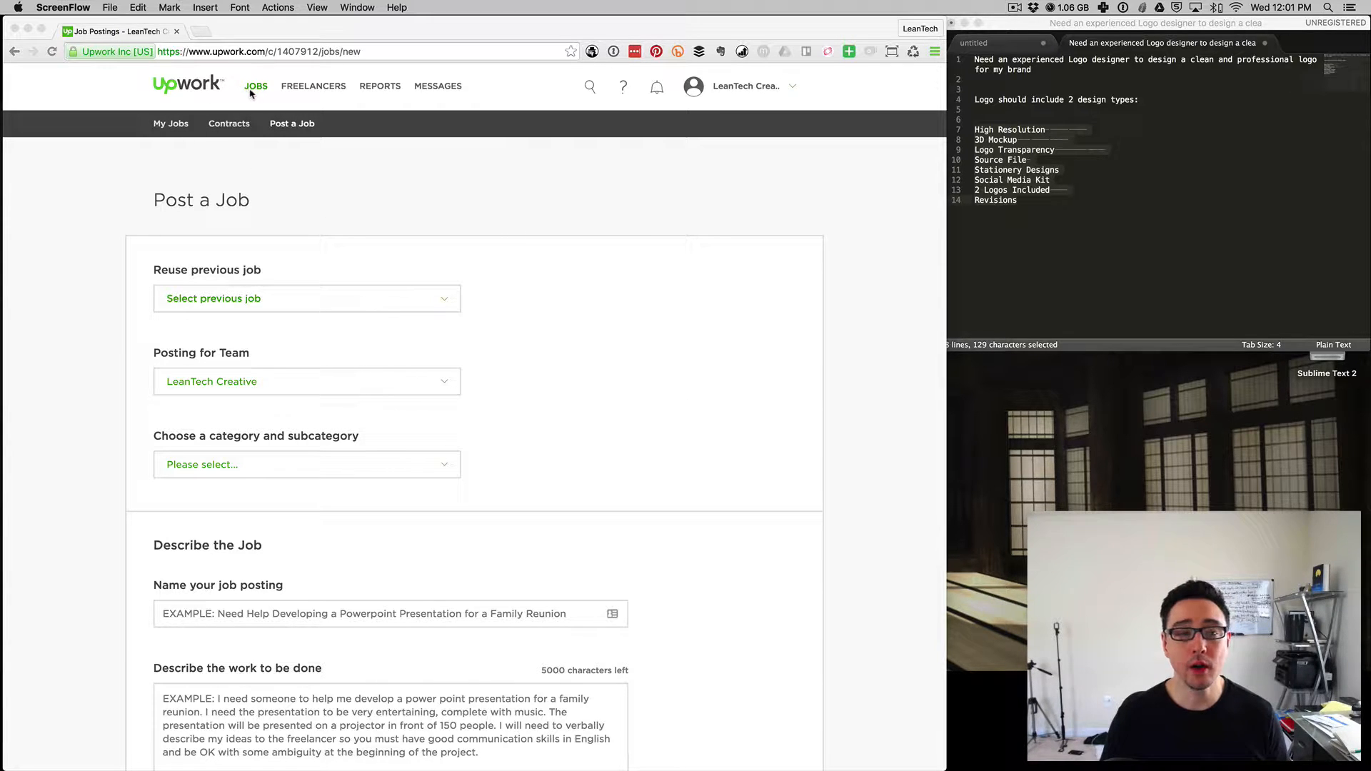
click(209, 89)
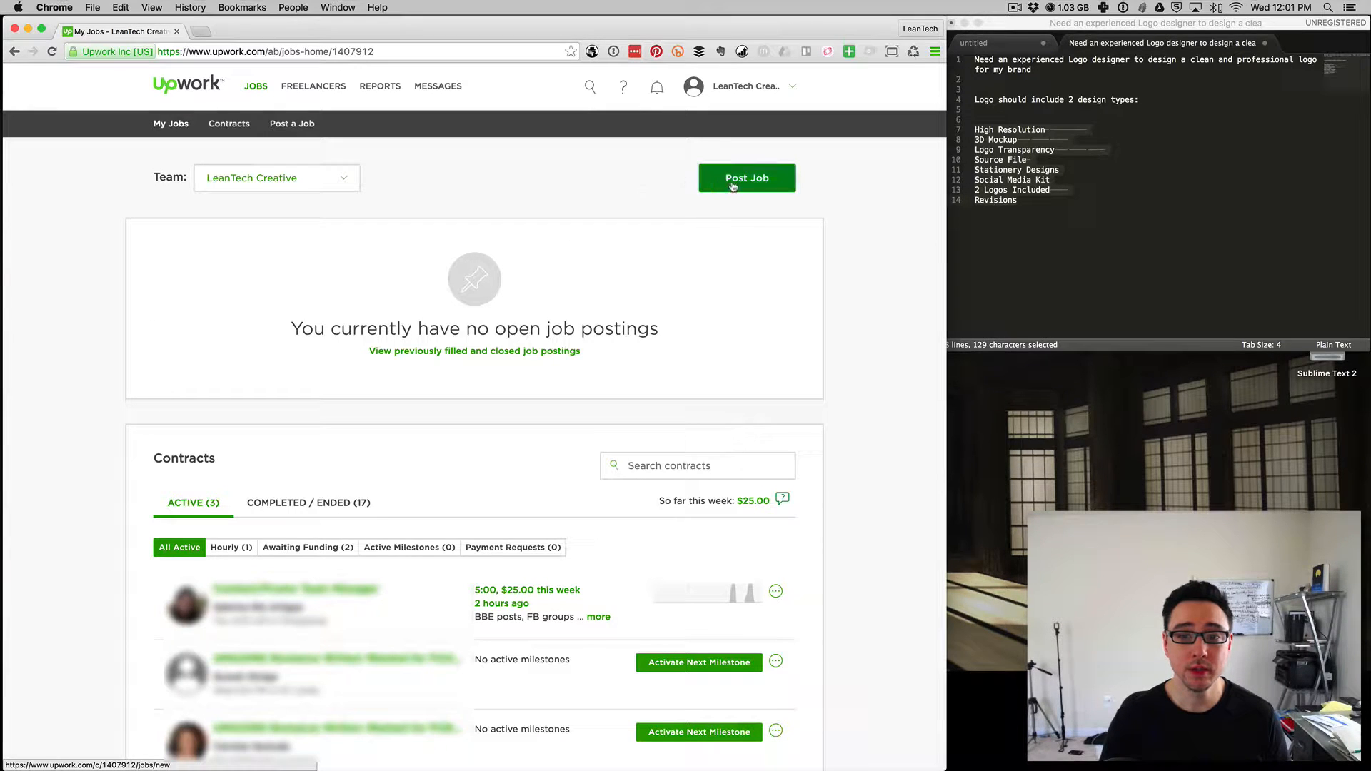
click(732, 184)
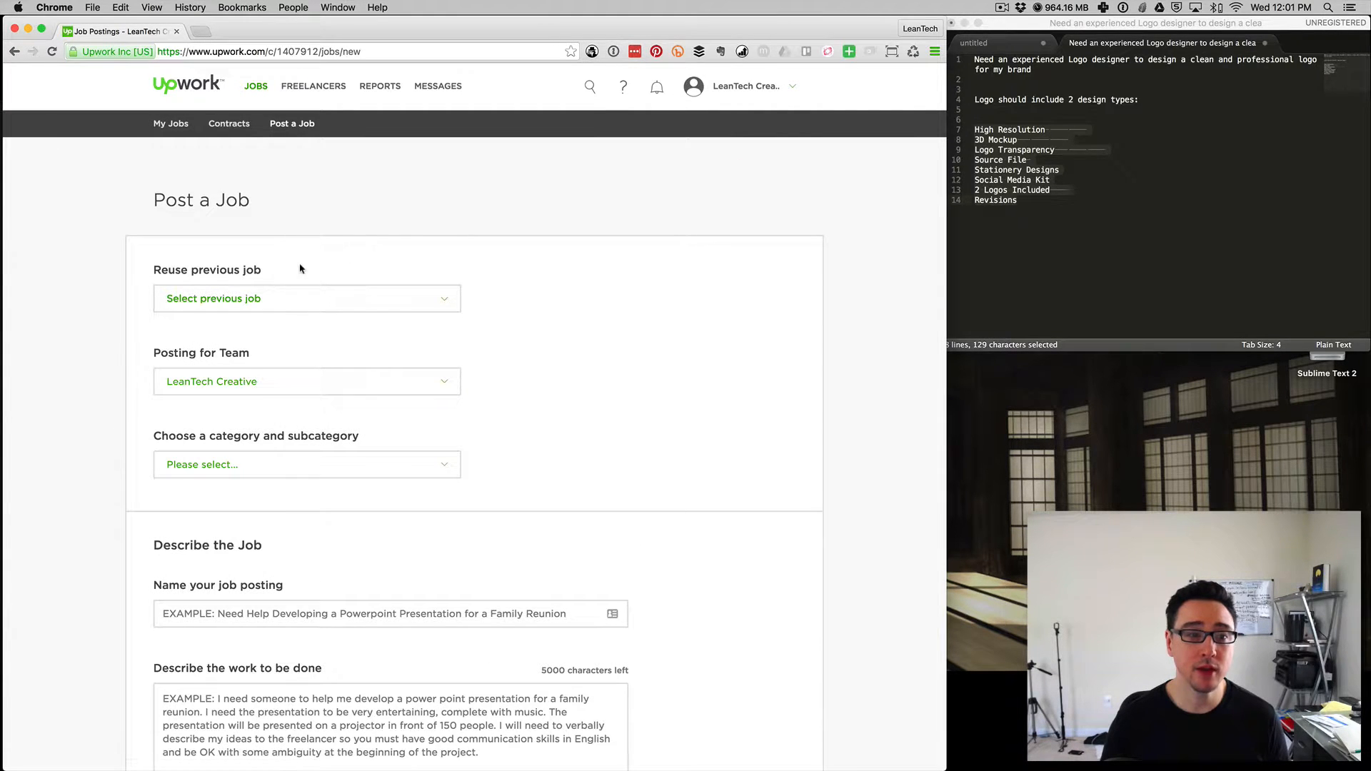
- Choose LeanTech Creative as the team the job is posted for
scroll(242, 248, down, 3)
scroll(242, 248, down, 1)
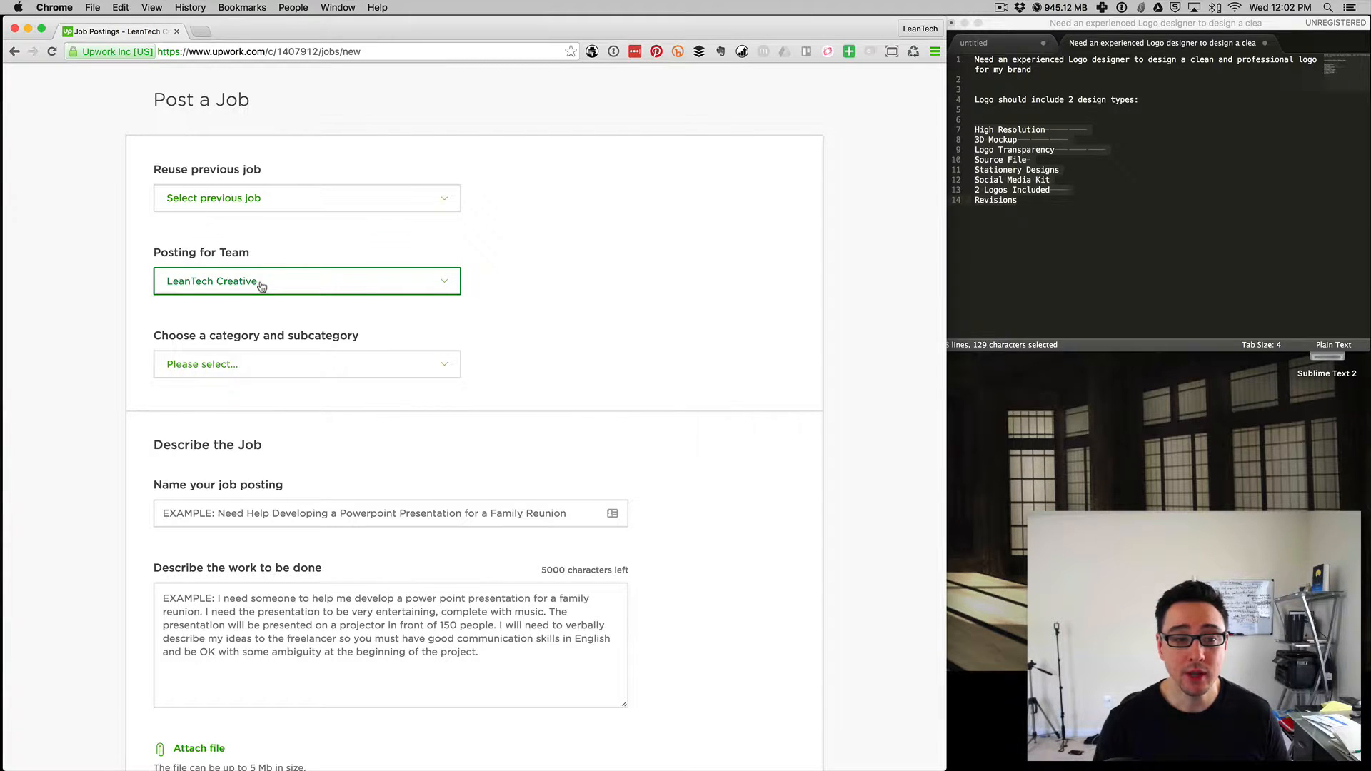
scroll(261, 286, down, 2)
click(261, 218)
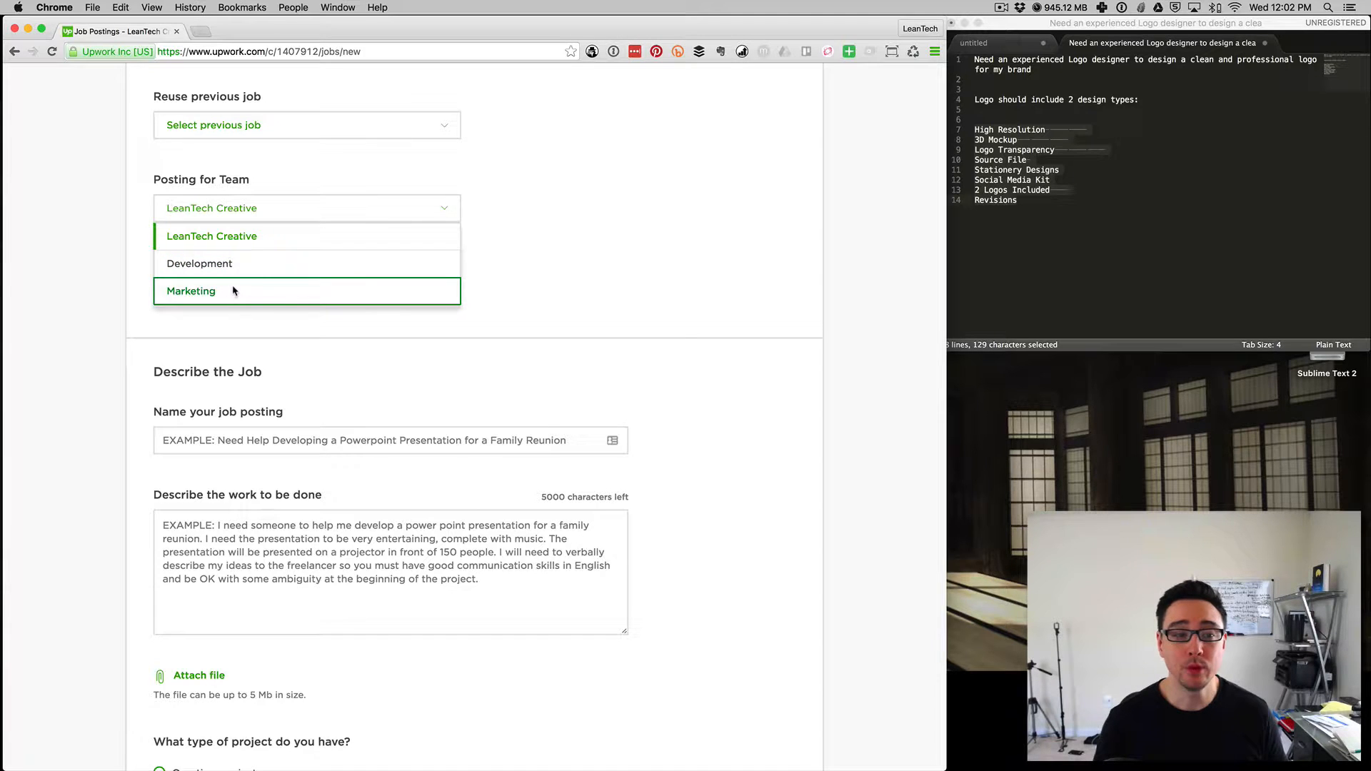
click(251, 237)
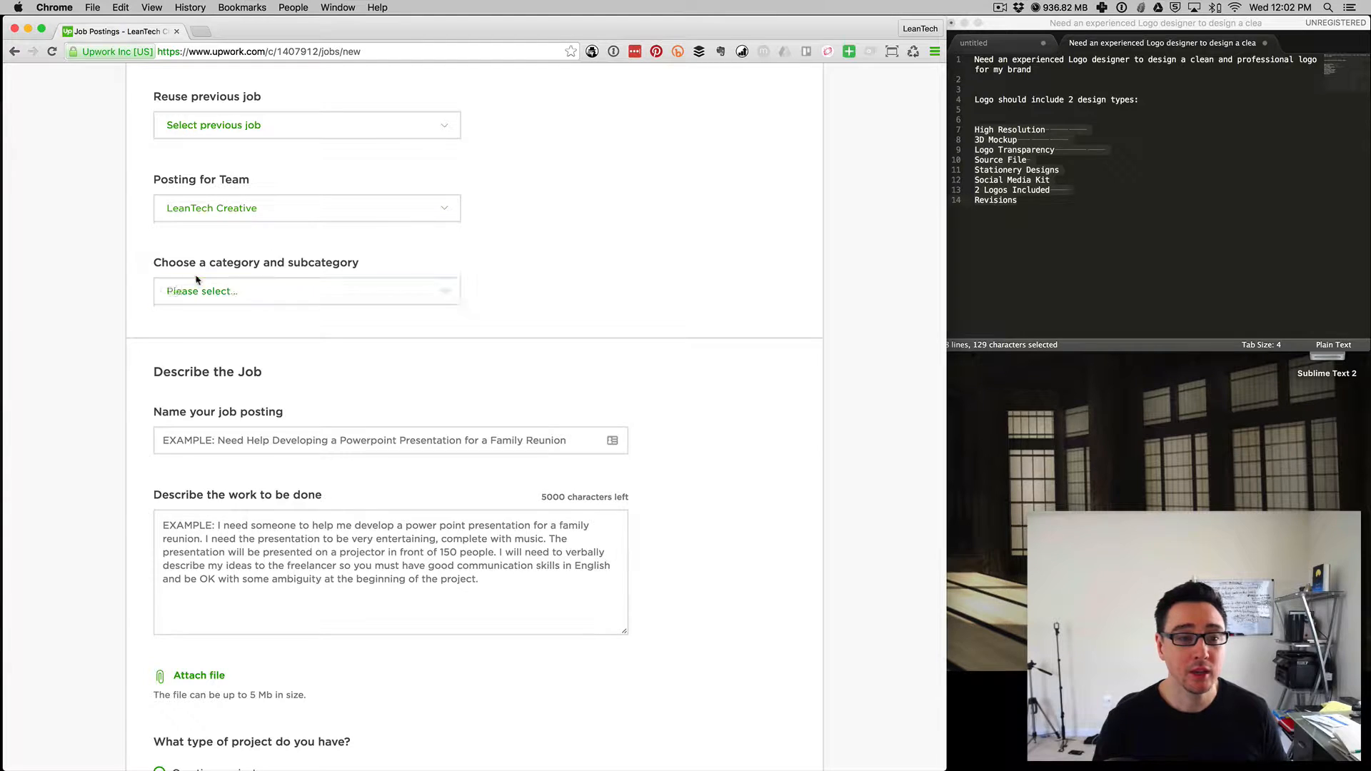
- Set the job category to Design & Creative with the subcategory Logo Design & Branding
click(263, 295)
mouse_move(269, 343)
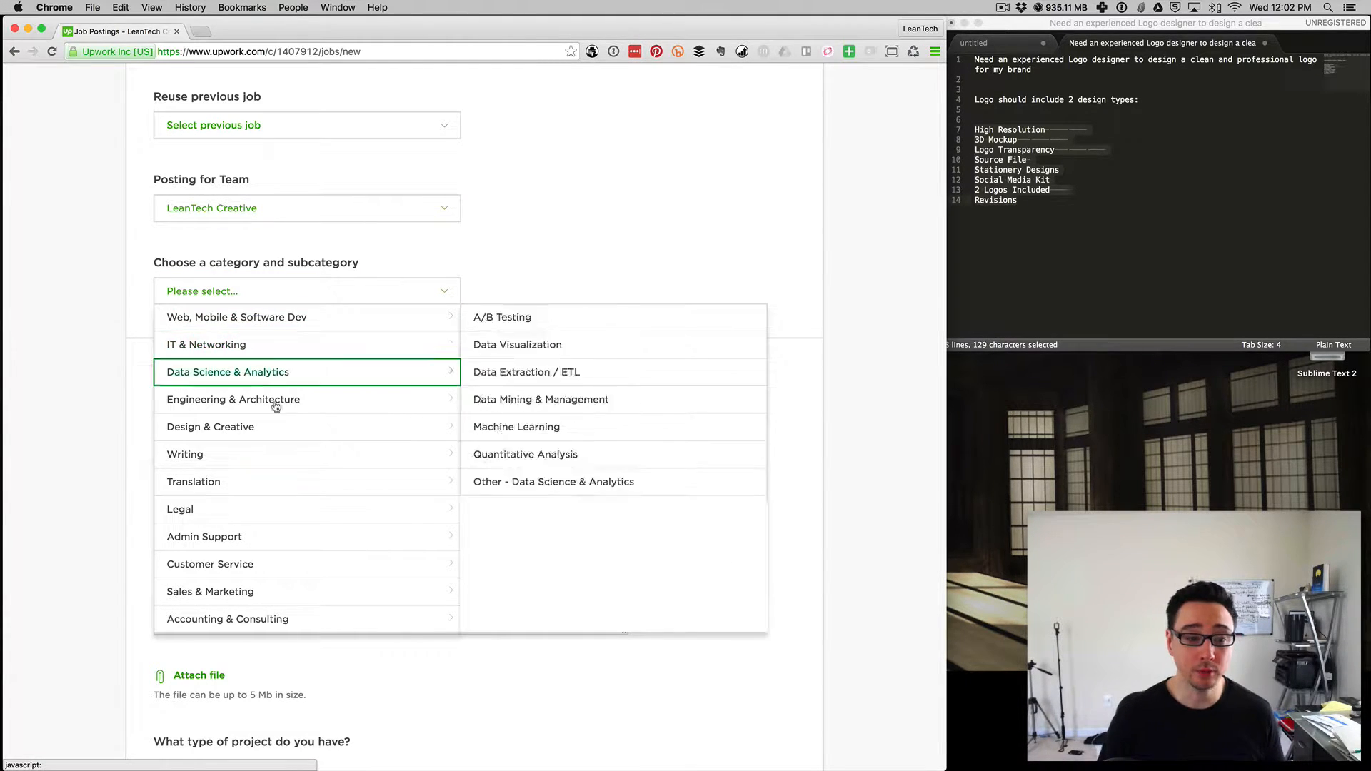
mouse_move(270, 448)
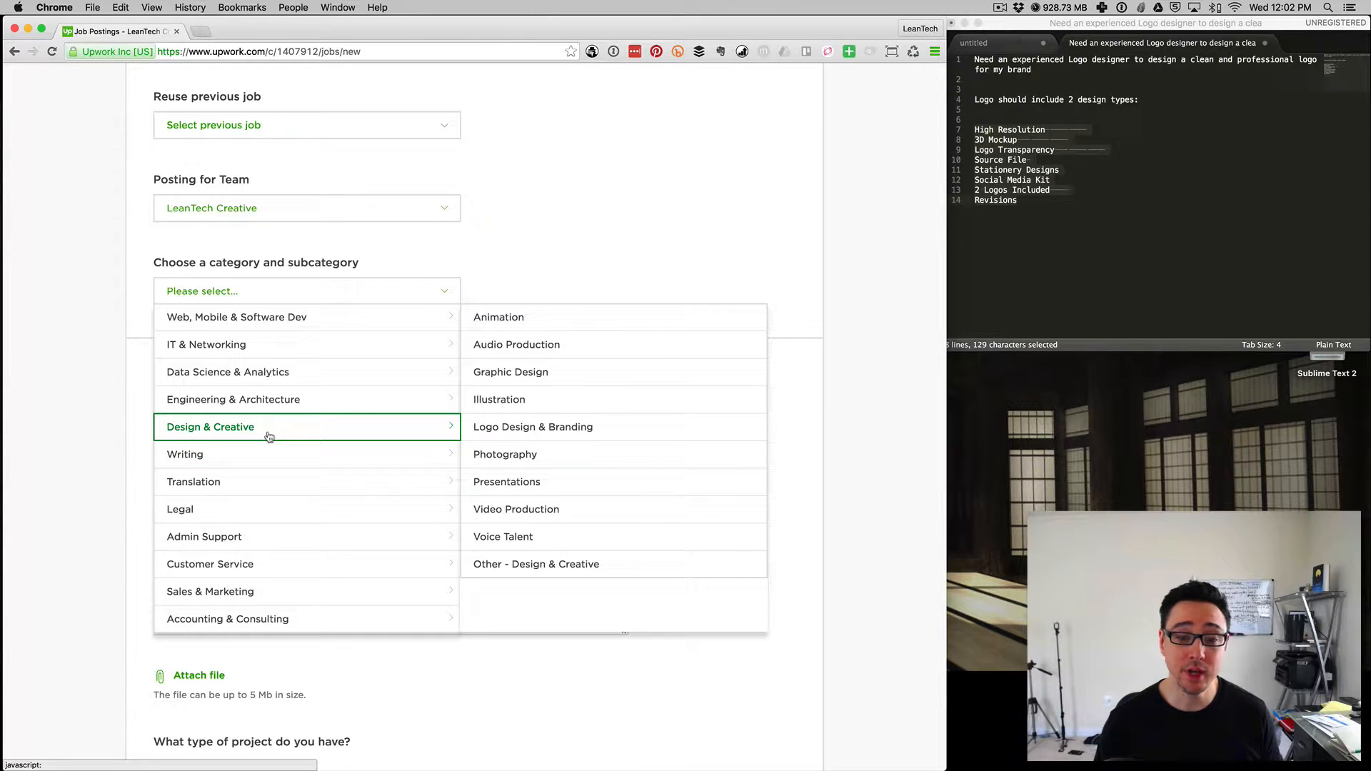
click(559, 430)
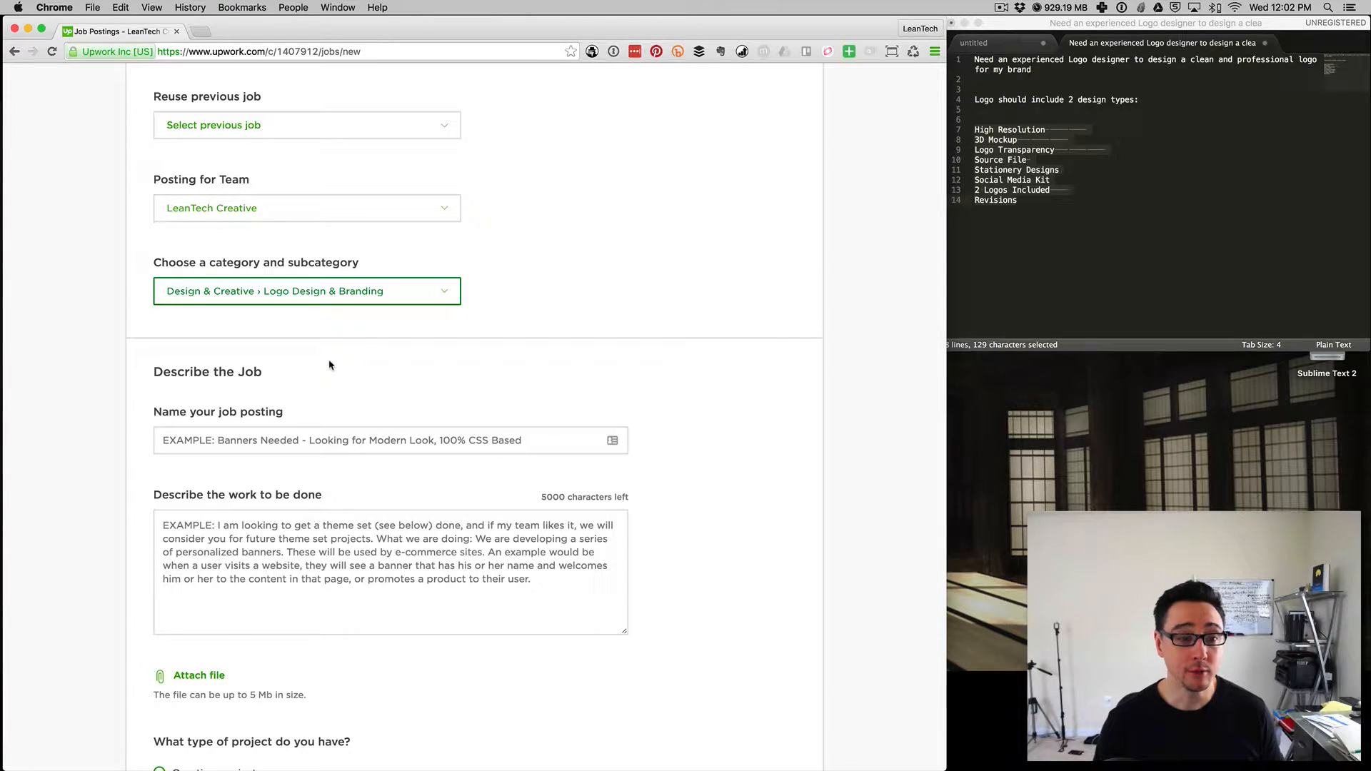
- Name the job posting "Need an experienced Logo designer to design a clean and professional logo for my brand", copied from the Sublime Text notes
scroll(329, 365, down, 3)
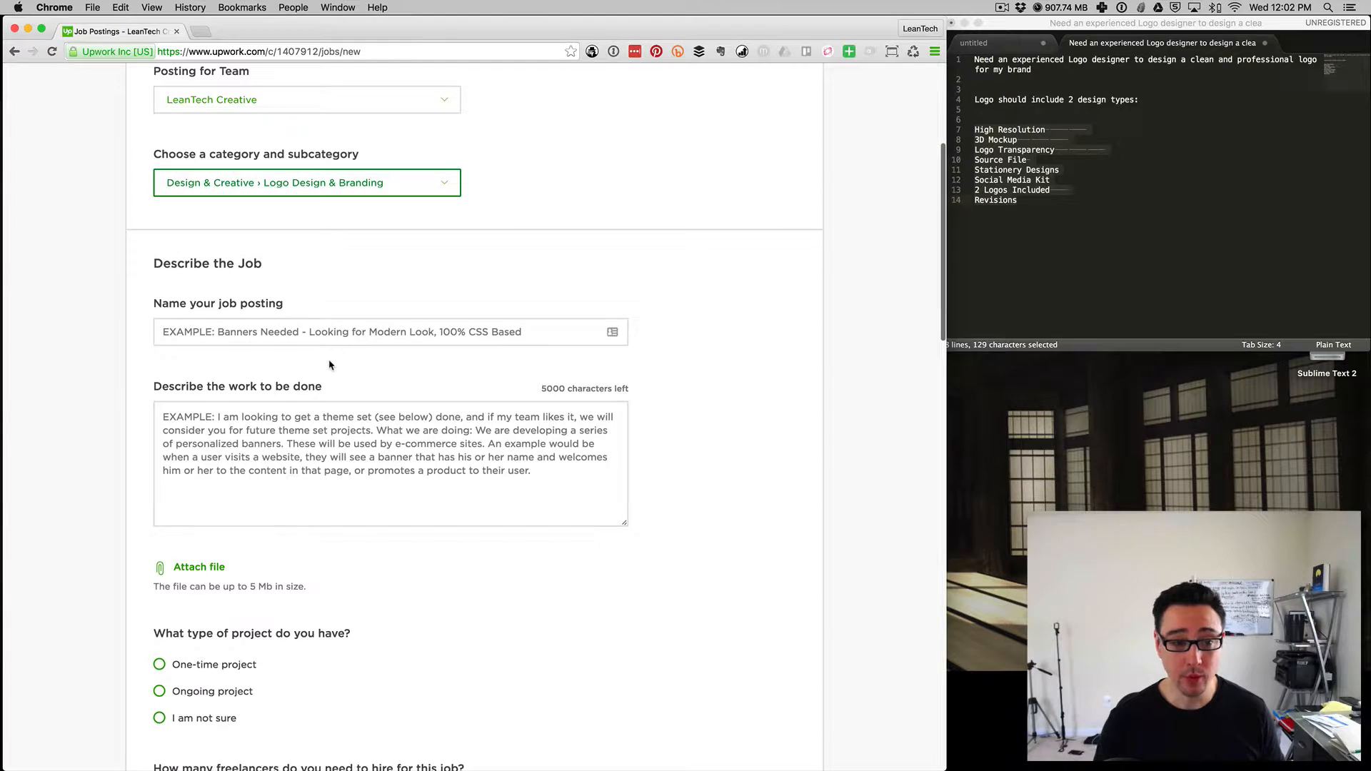
click(227, 332)
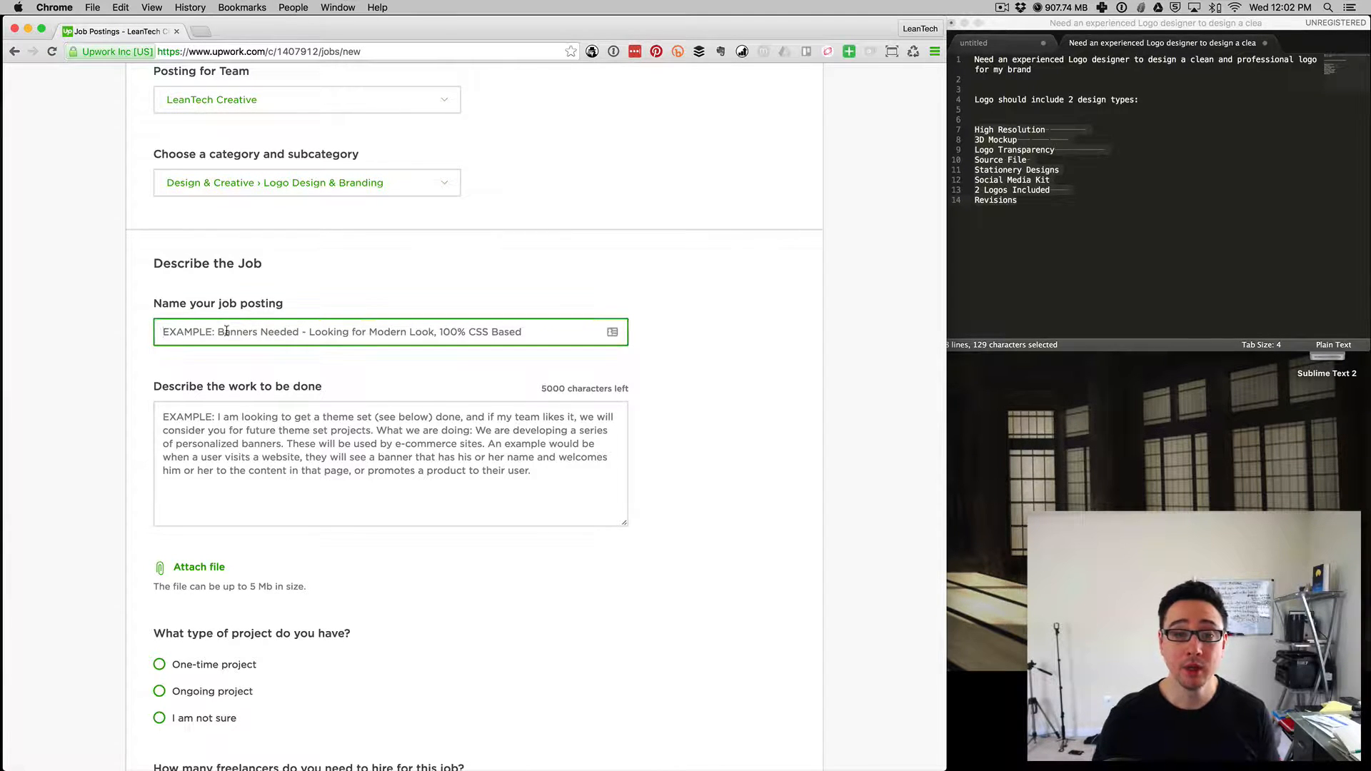
click(997, 104)
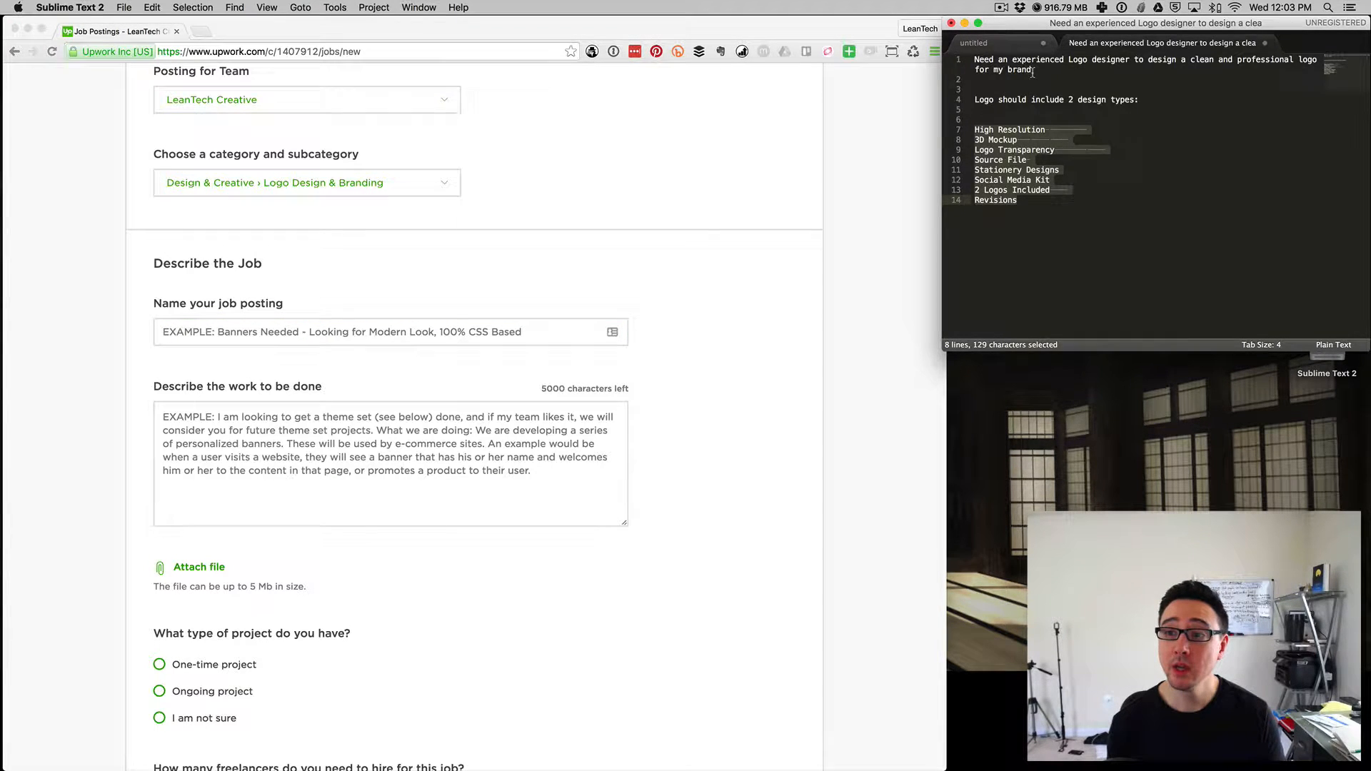
drag(1032, 70, 959, 62)
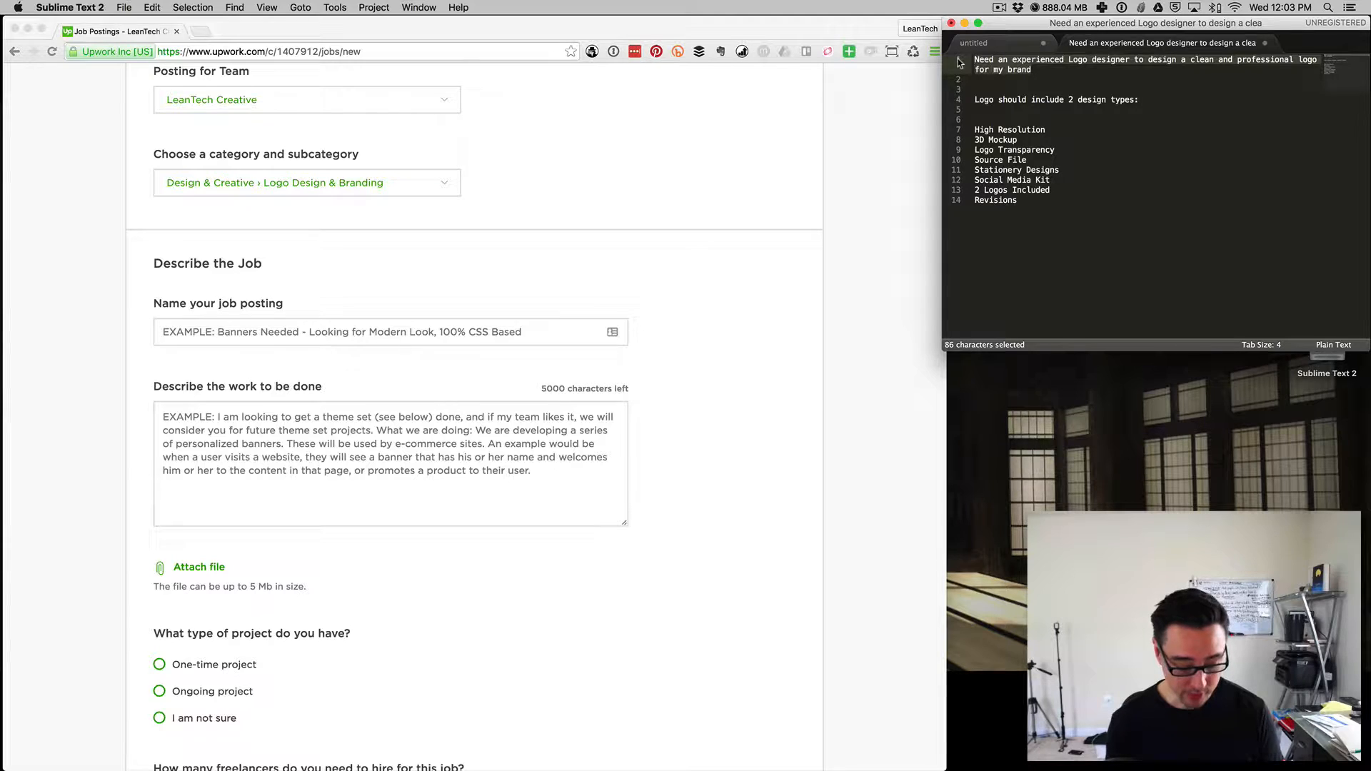
key(super+c)
click(376, 330)
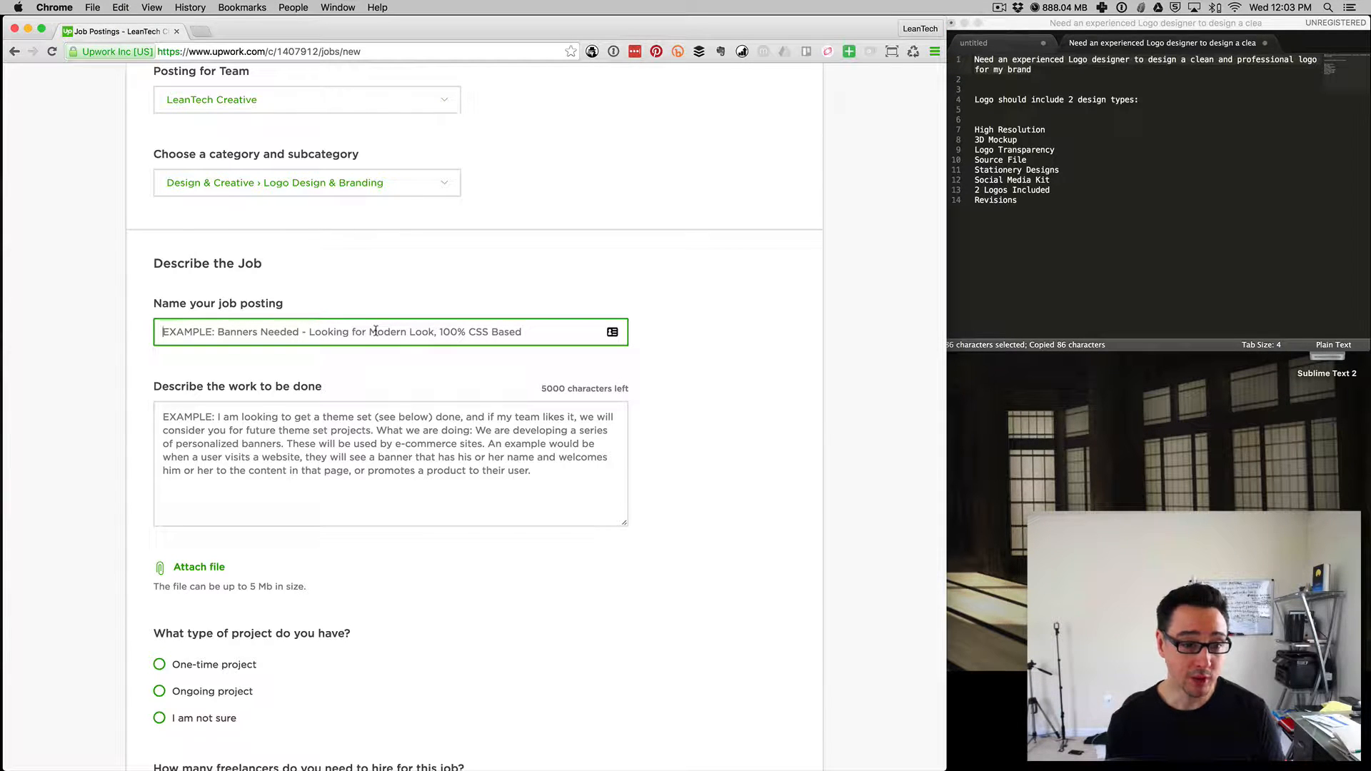
key(super+v)
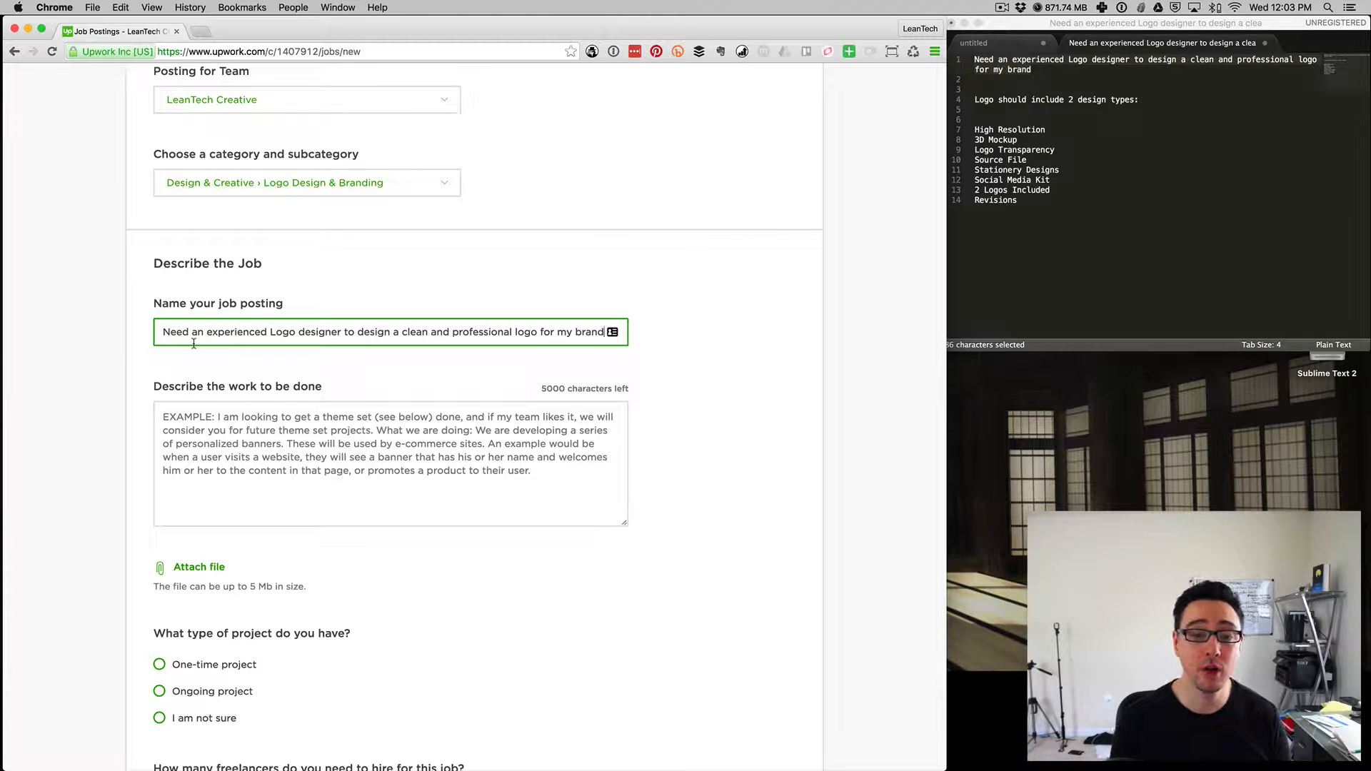
- Move the requirements list, from High Resolution through Revisions, out of the Sublime Text notes into the job's work description
click(336, 422)
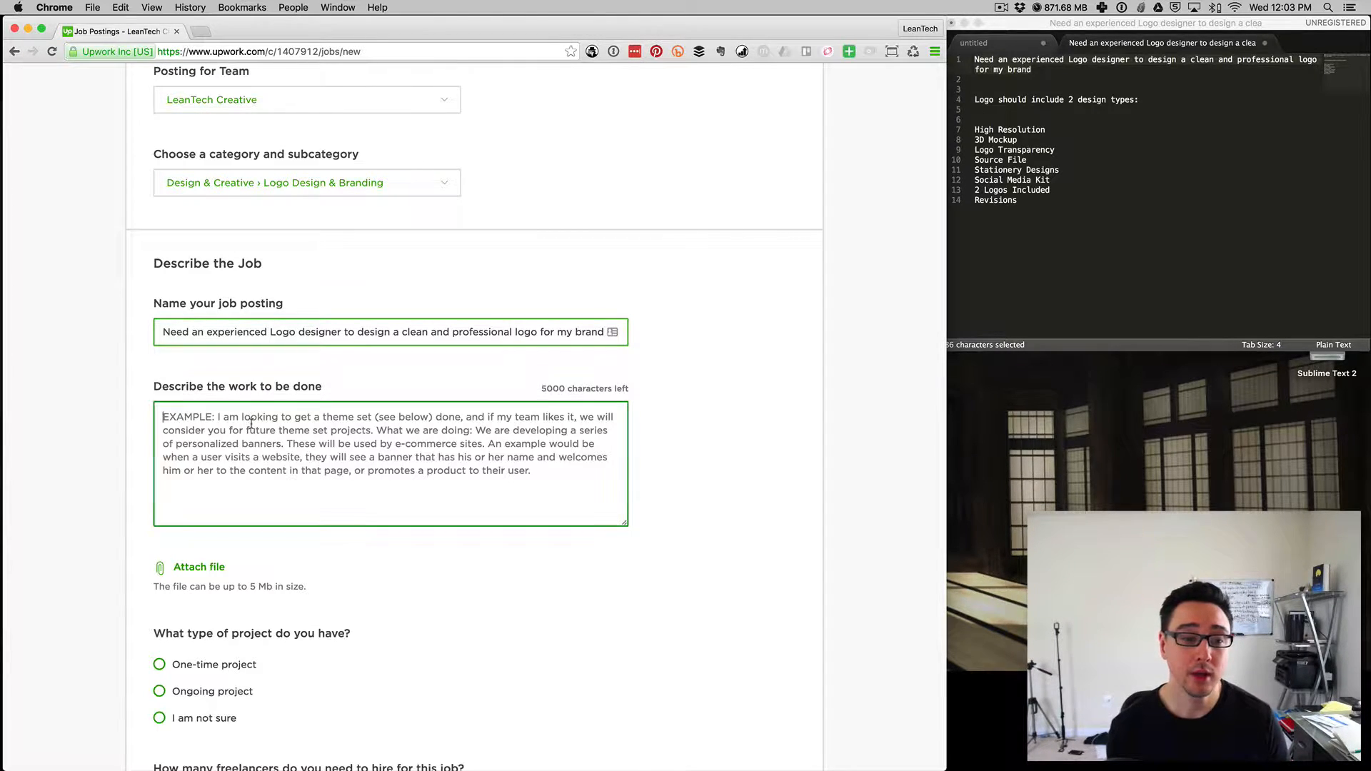
click(1032, 206)
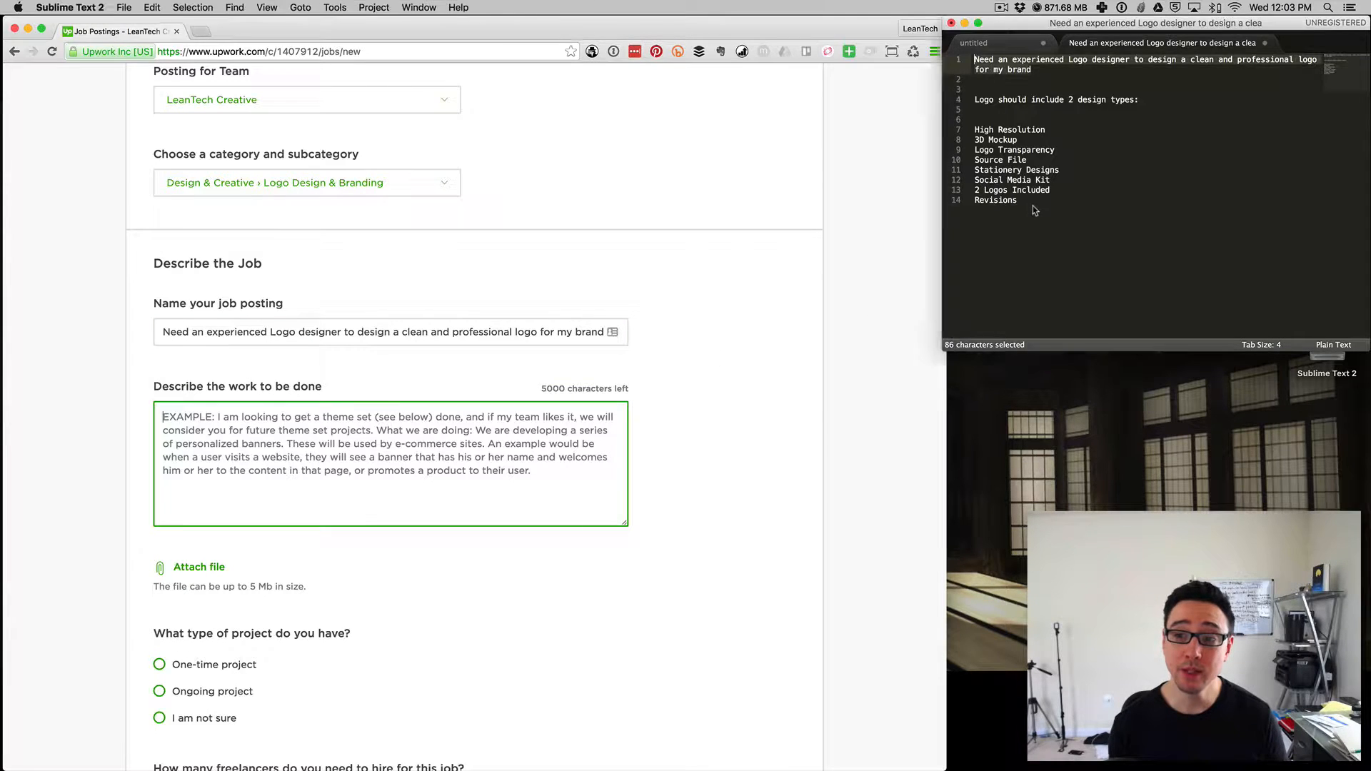
drag(1026, 203, 972, 132)
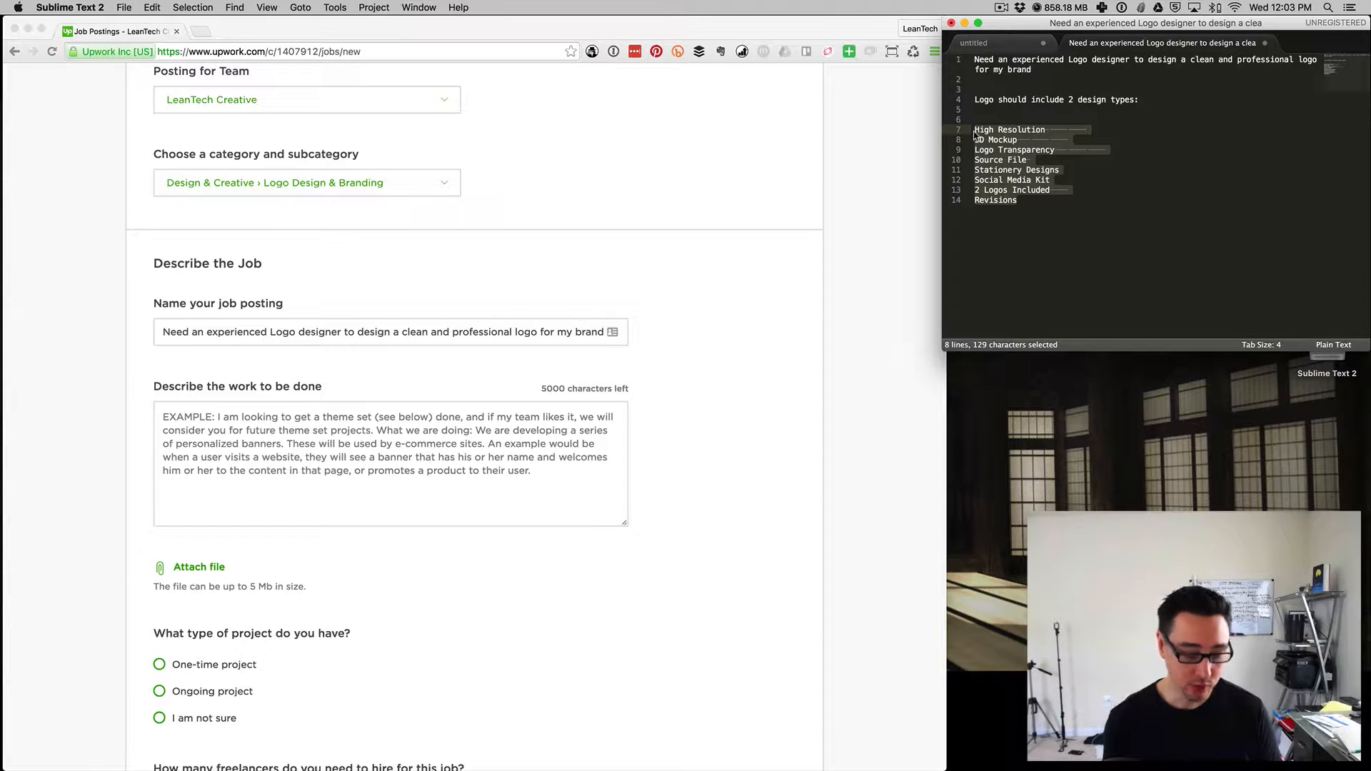
key(super+x)
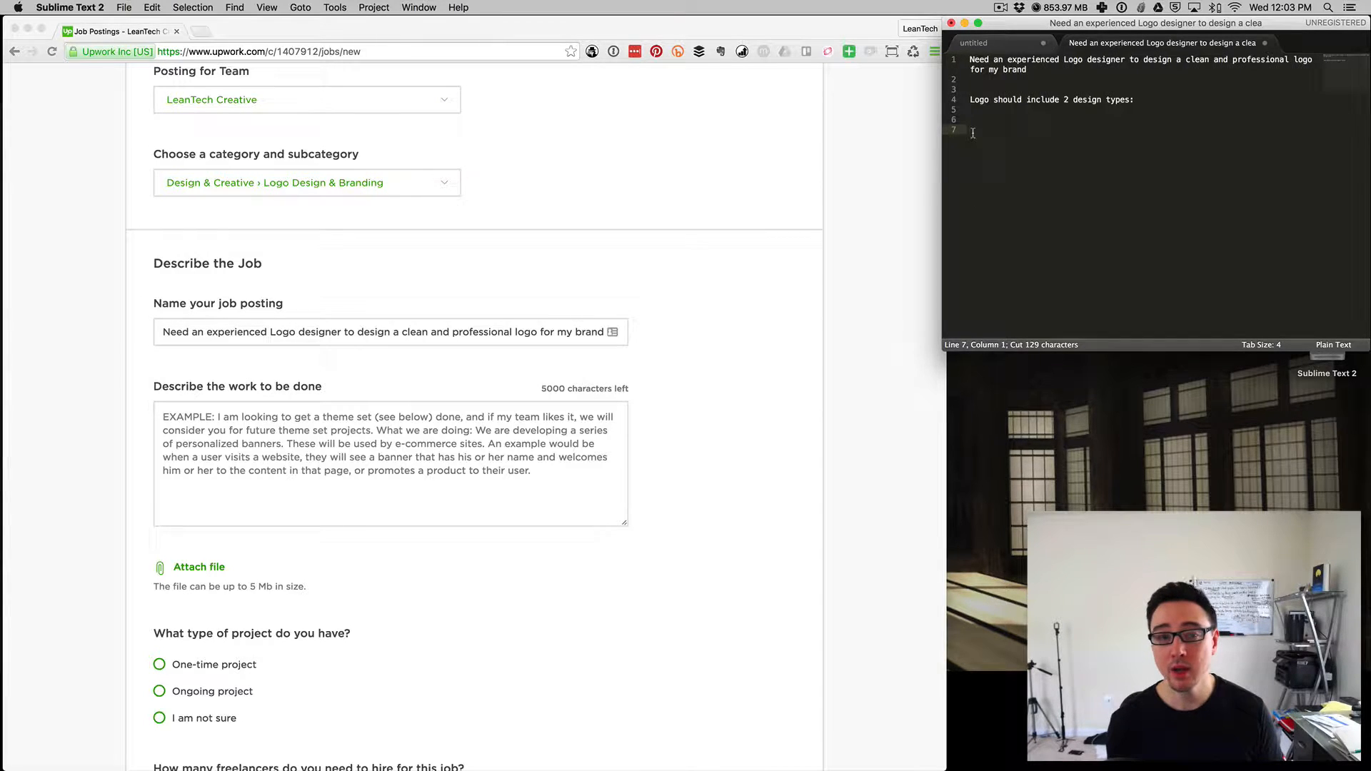
click(489, 463)
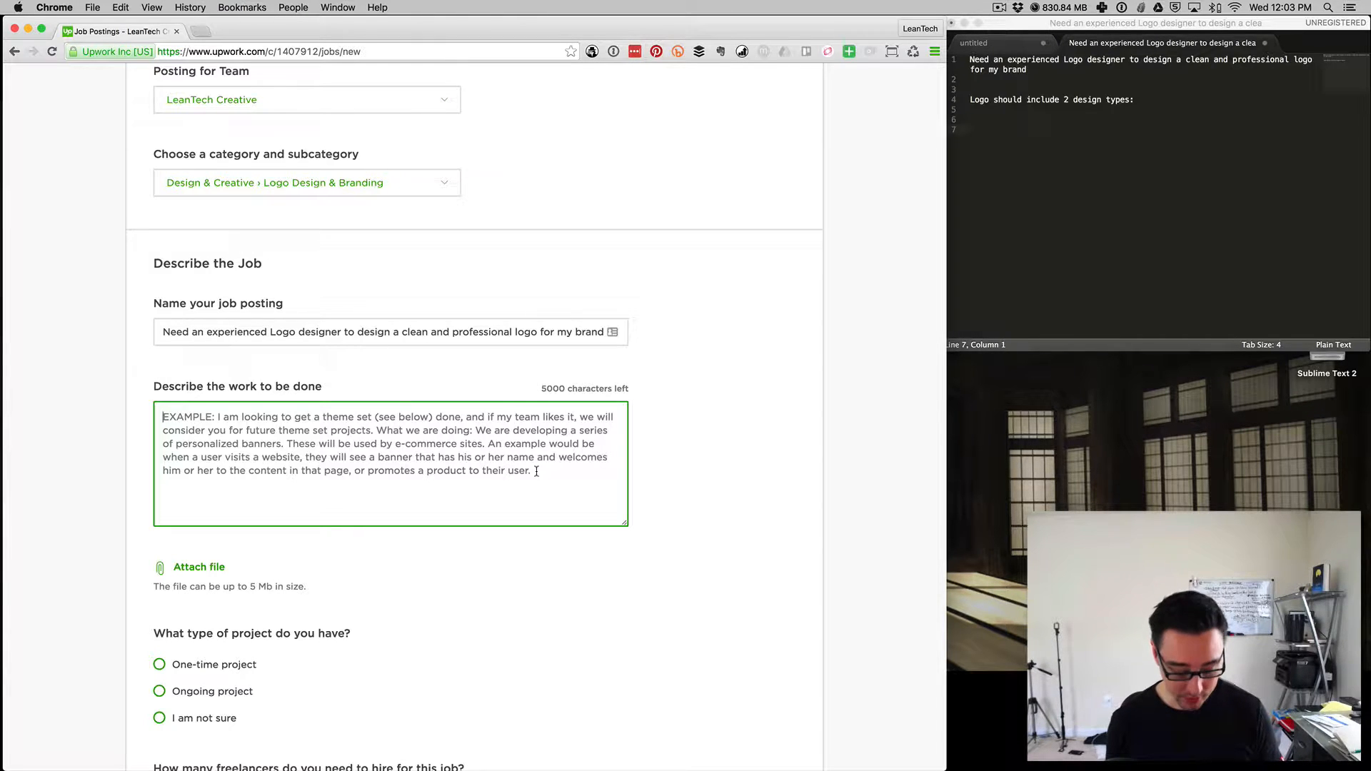
key(super+v)
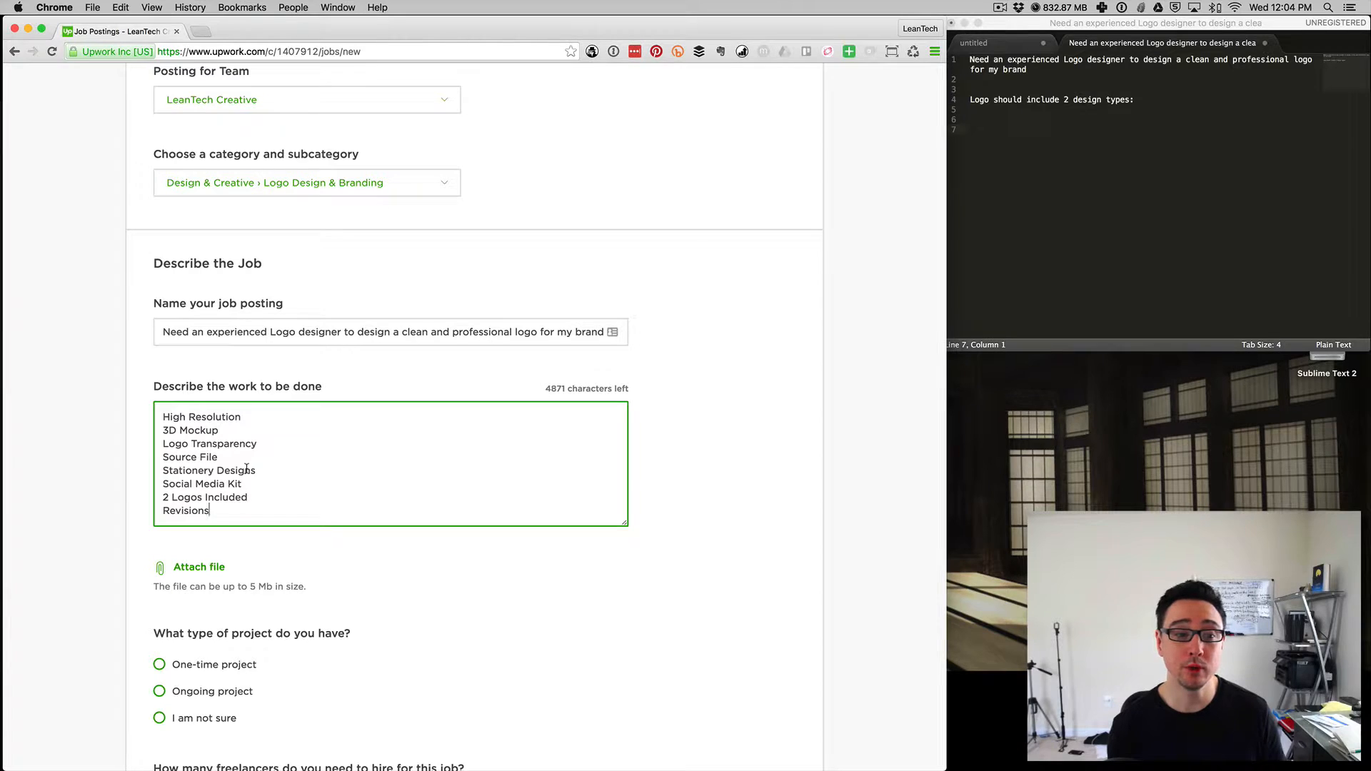
- Copy the line "Logo should include 2 design types:" from the notes to above the requirements list, leaving one blank line between them
click(162, 416)
key(Return)
key(Return)
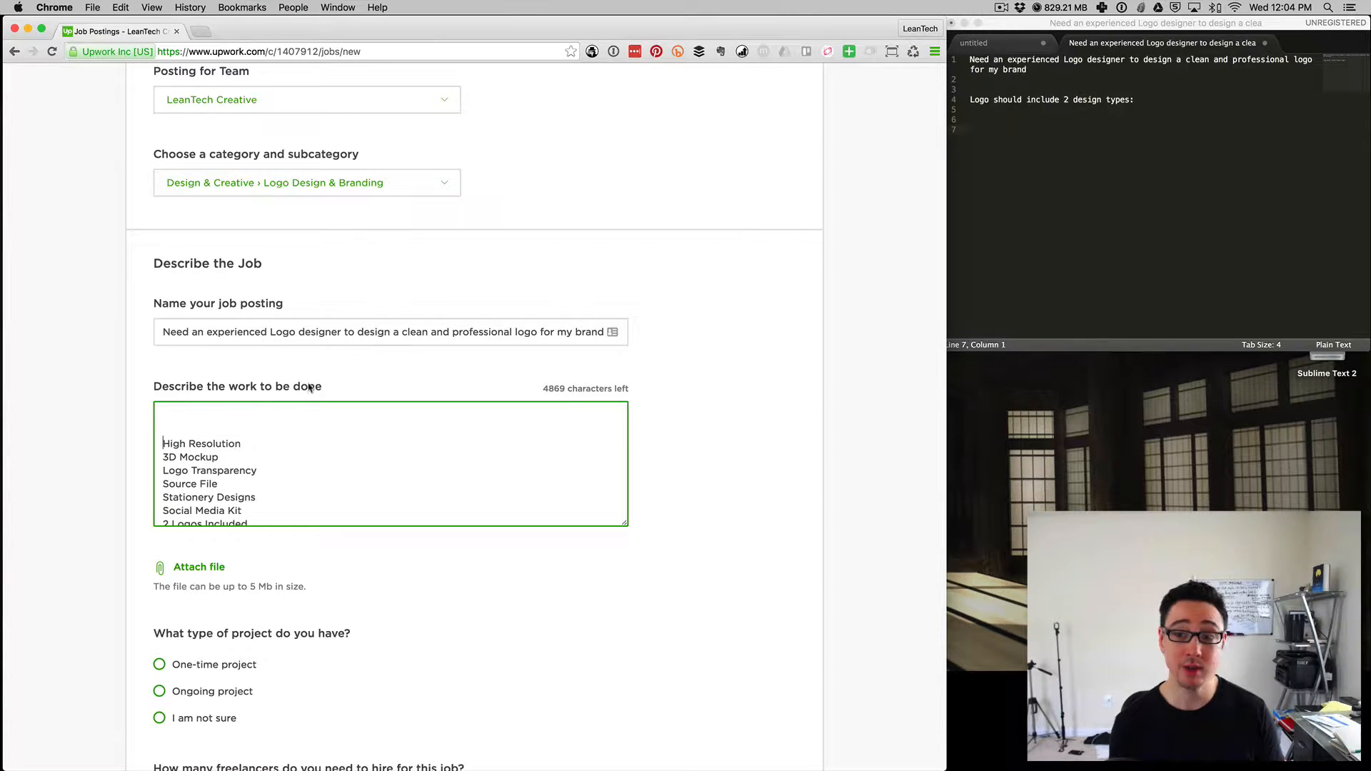
click(222, 416)
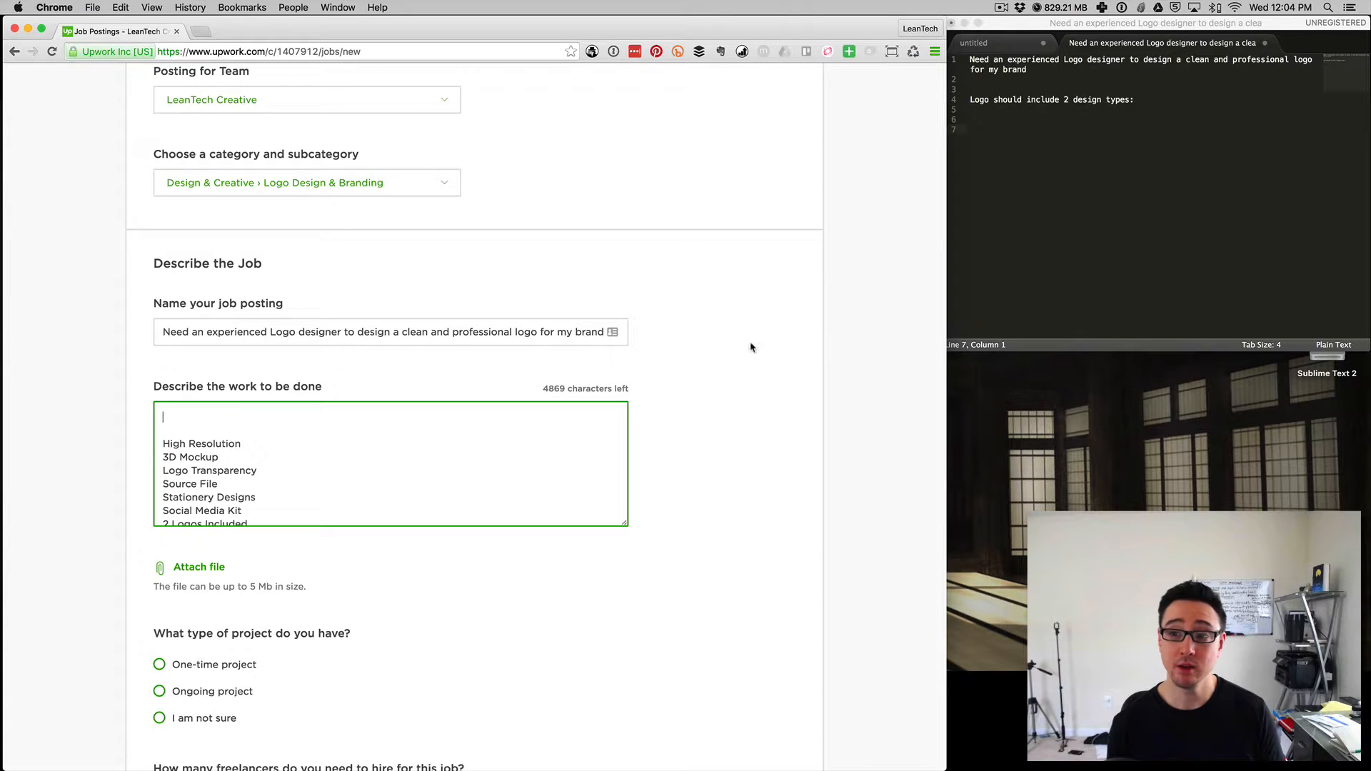
click(994, 107)
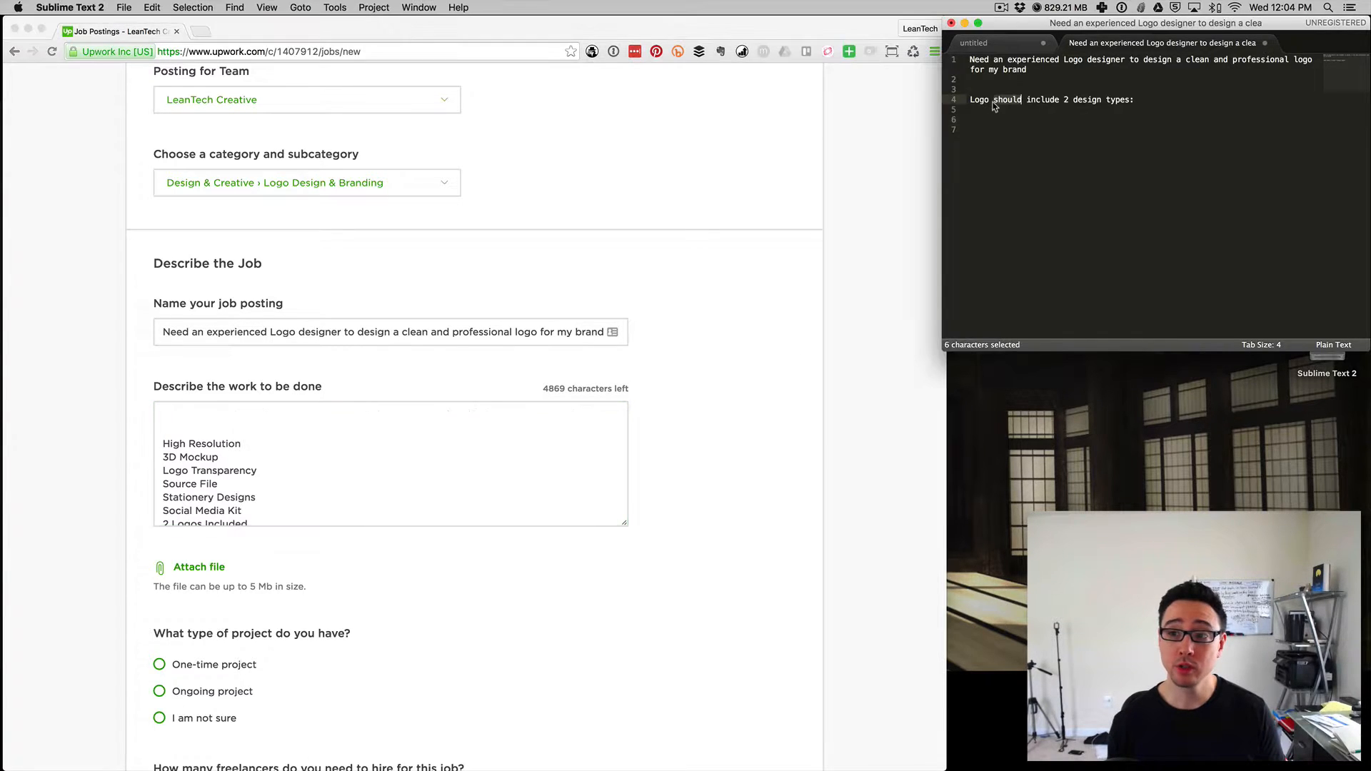
triple_click(994, 104)
key(super+c)
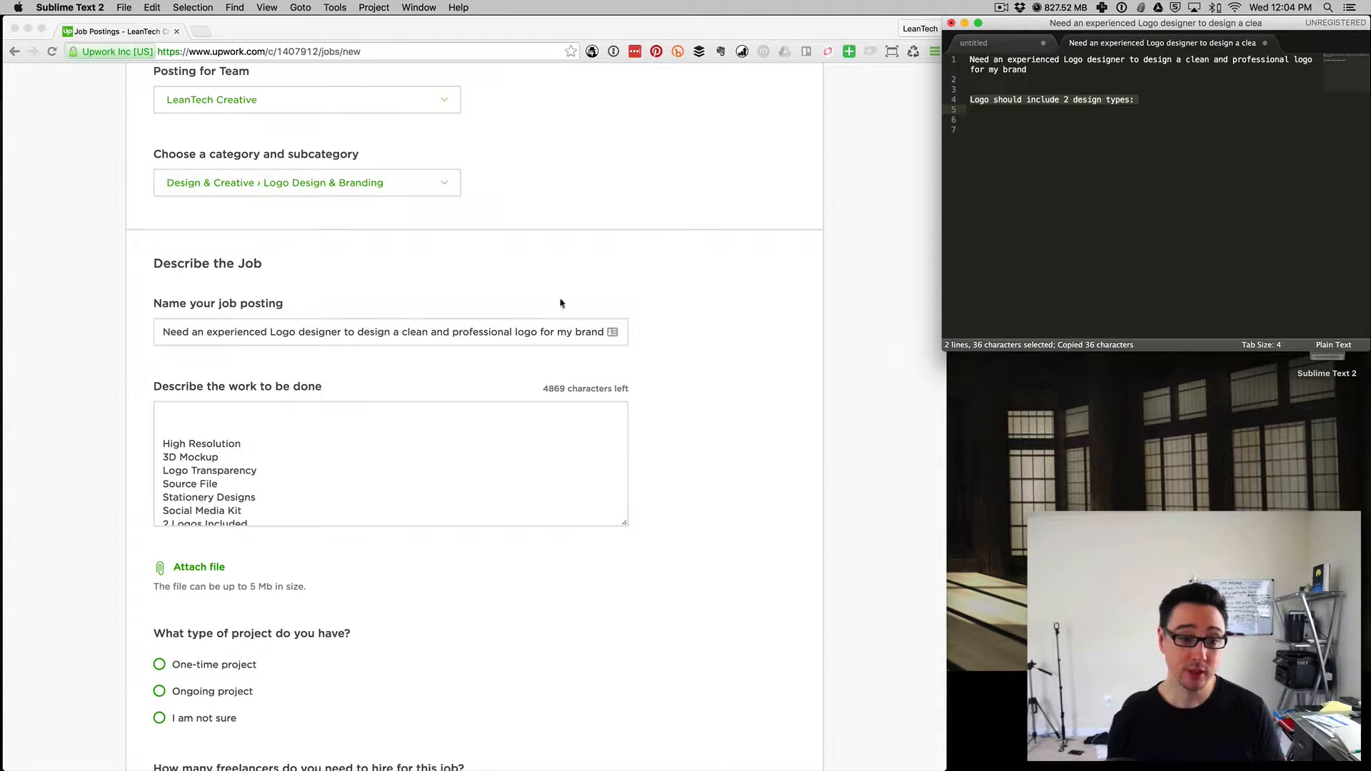
click(340, 421)
key(super+v)
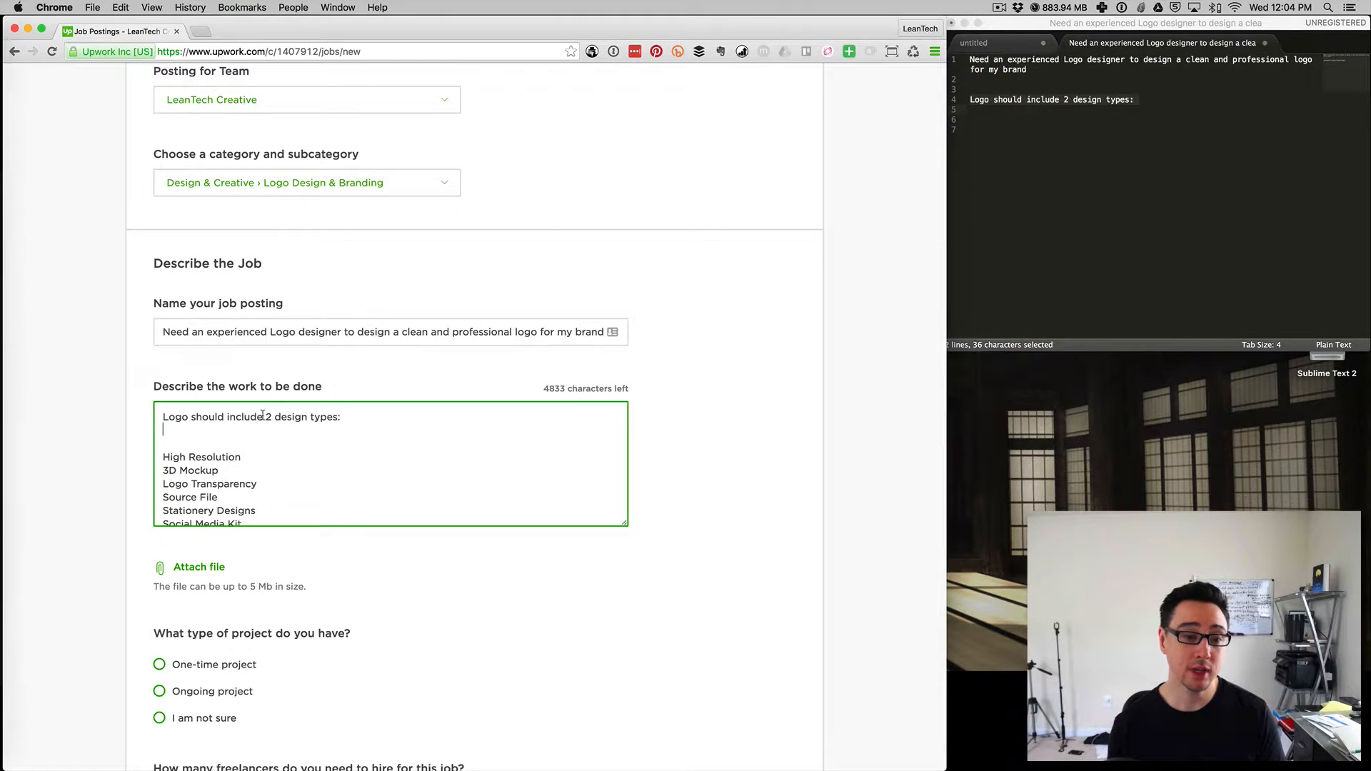
click(181, 441)
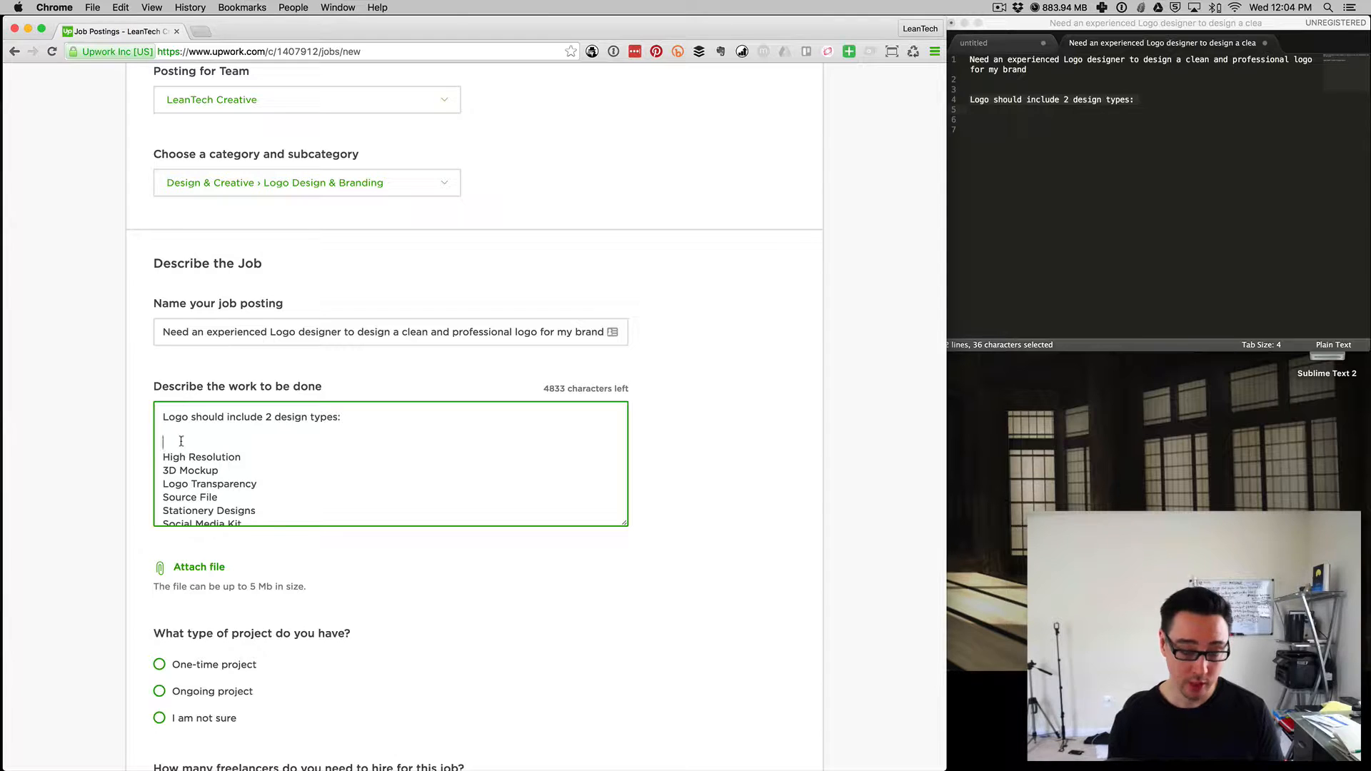
key(BackSpace)
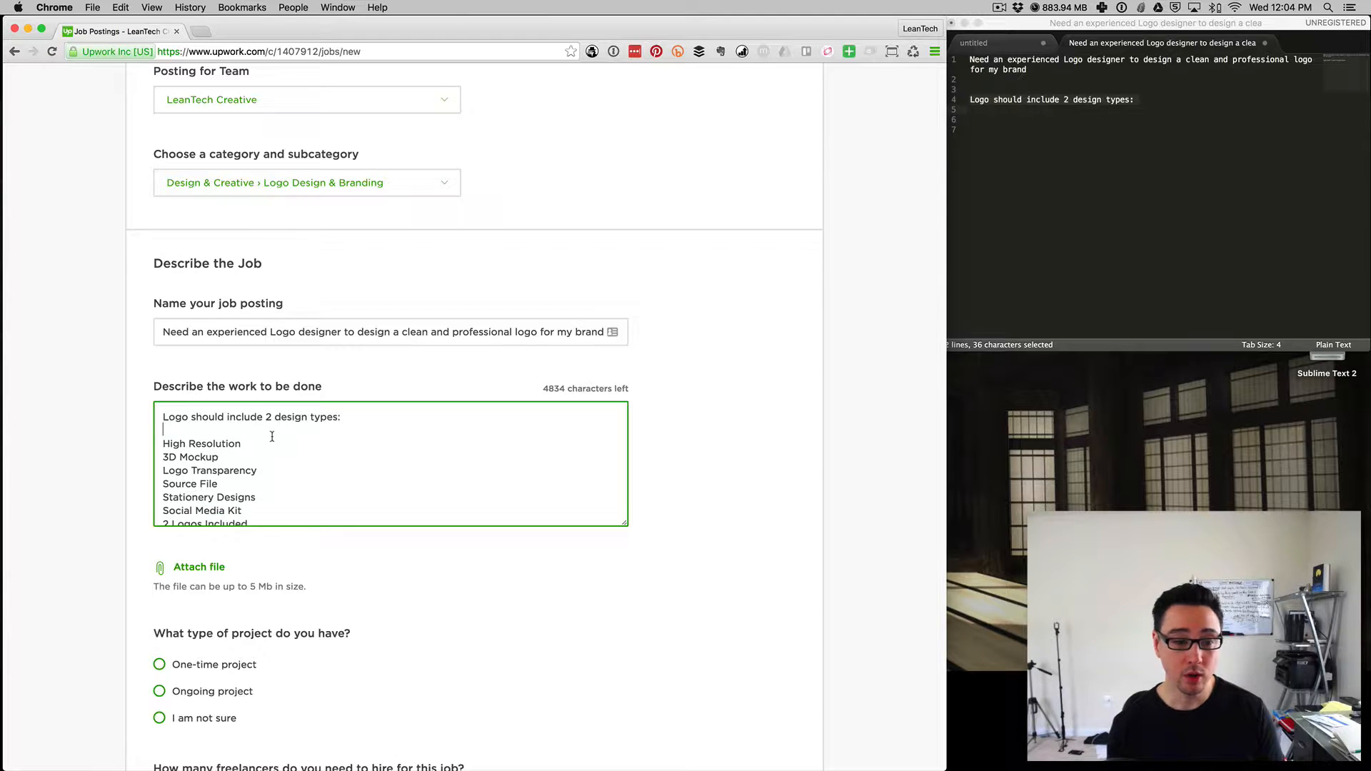
- Reword the work description's opening line to "Logo should include 2 design types and meet the following requirements:"
scroll(257, 437, down, 2)
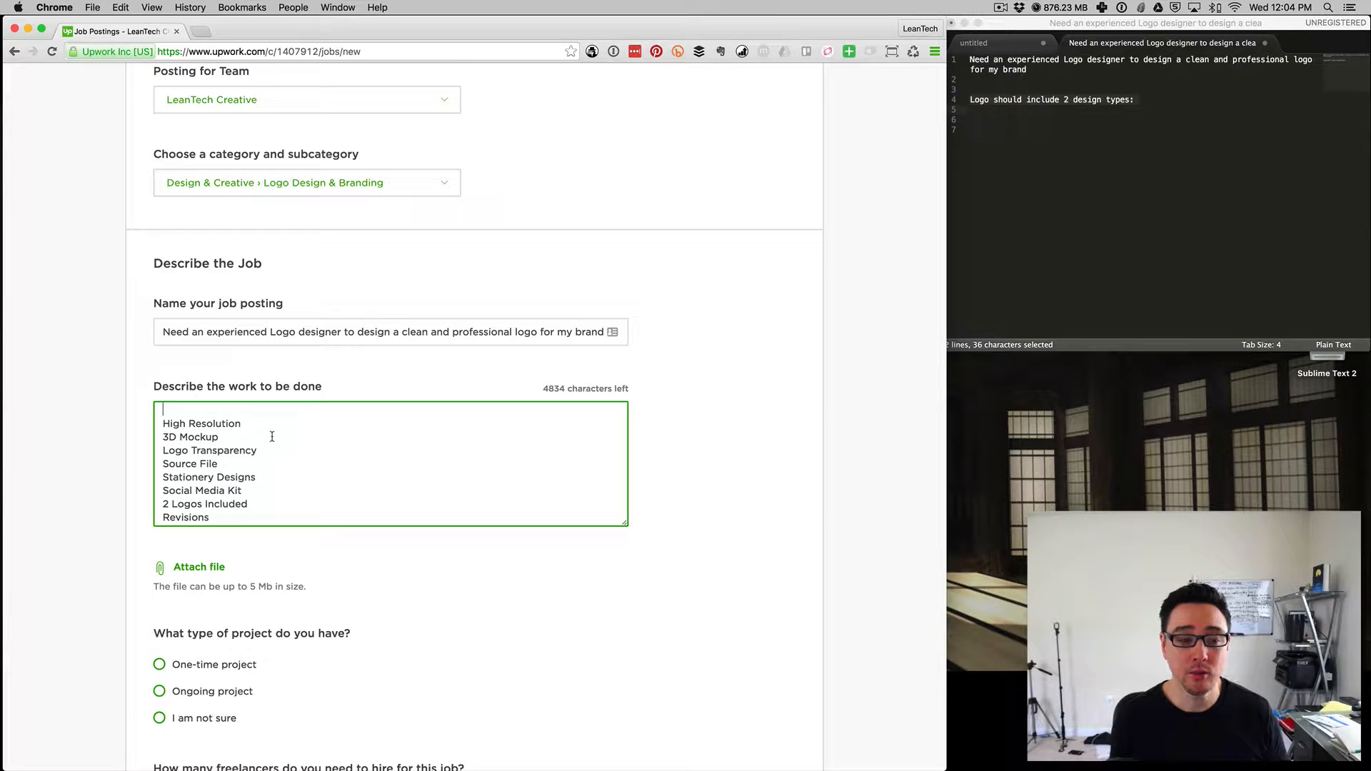
scroll(272, 436, down, 1)
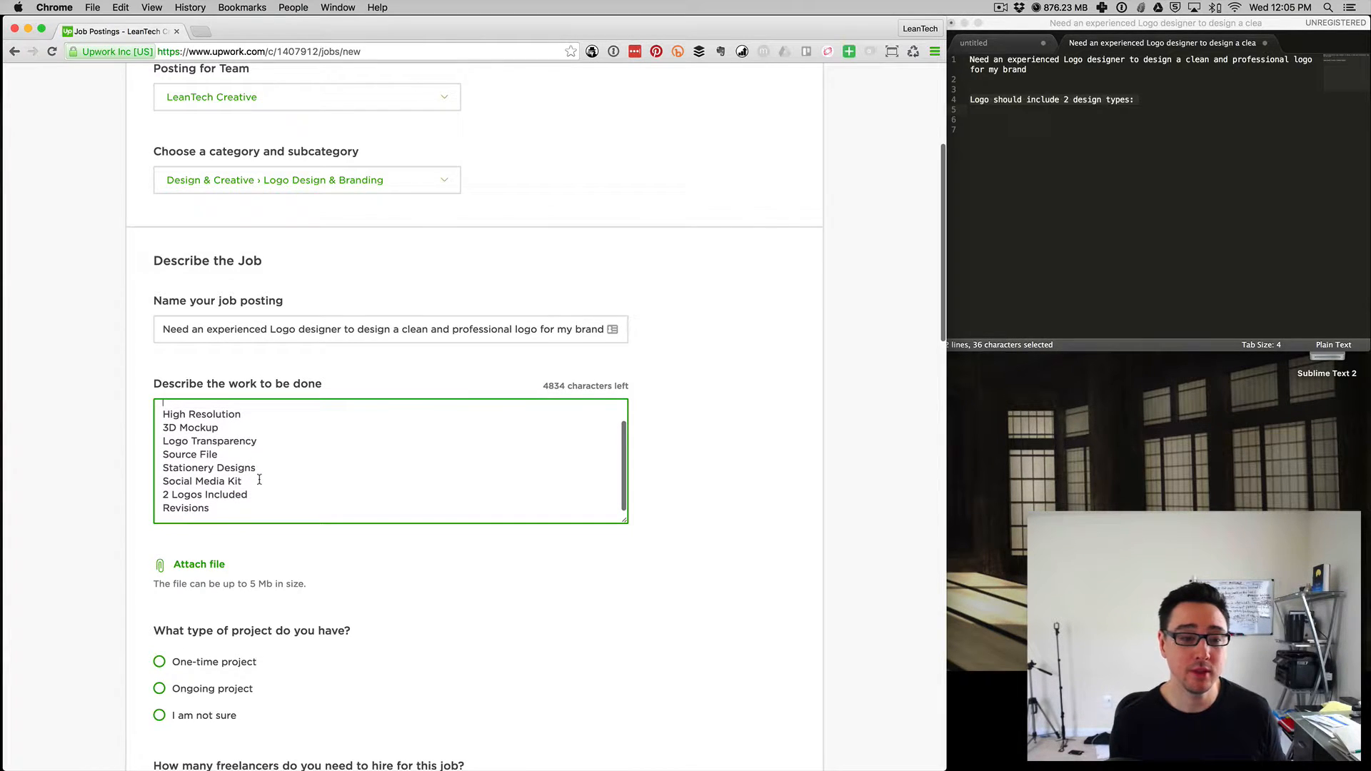
scroll(259, 479, down, 1)
scroll(259, 479, up, 3)
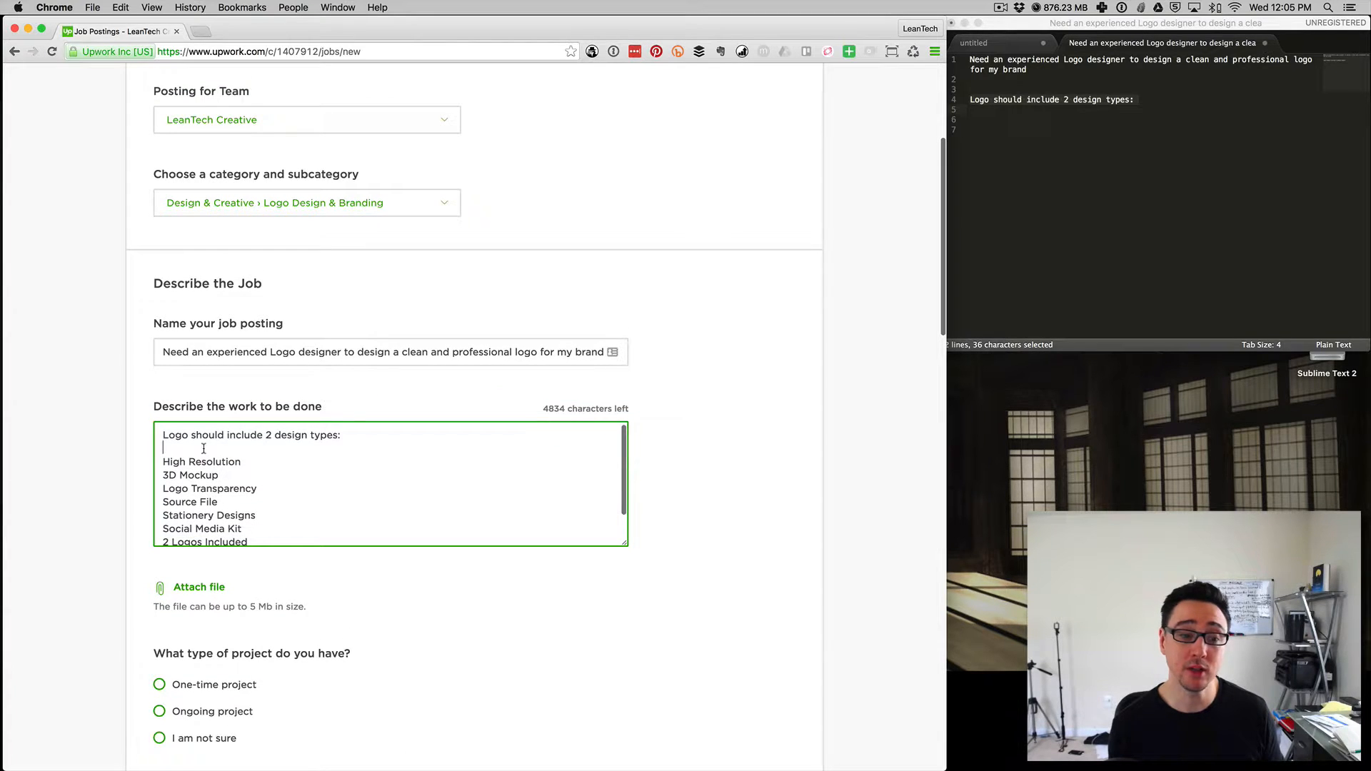
scroll(328, 460, down, 1)
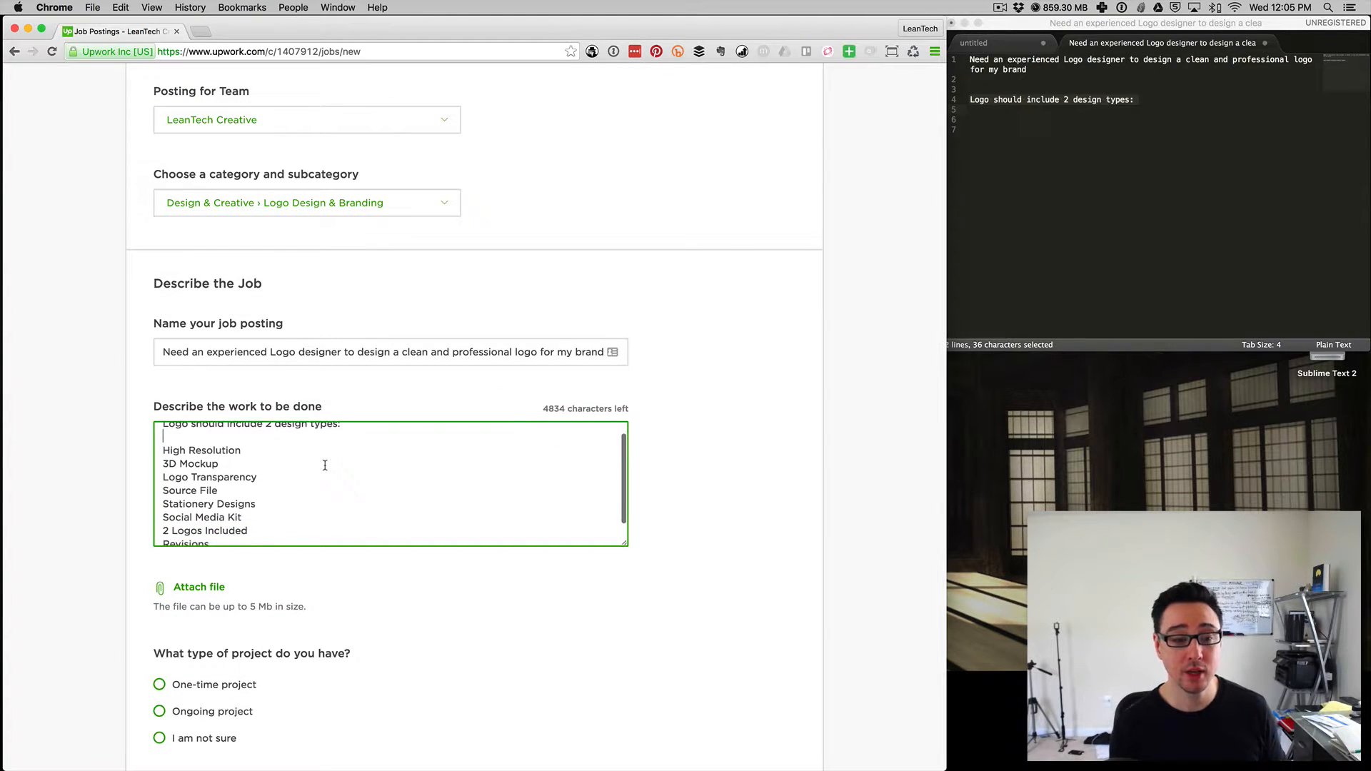
scroll(331, 457, up, 1)
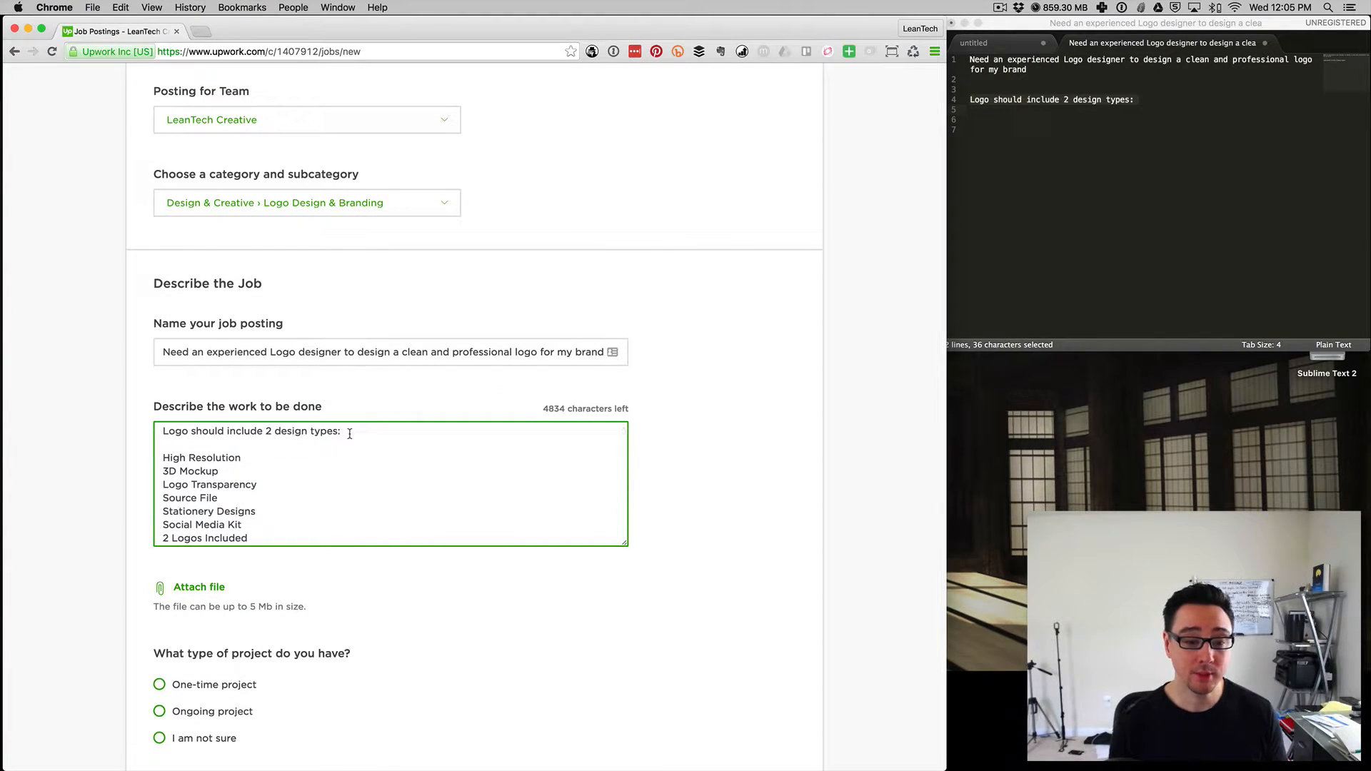
click(349, 434)
key(BackSpace)
text(and )
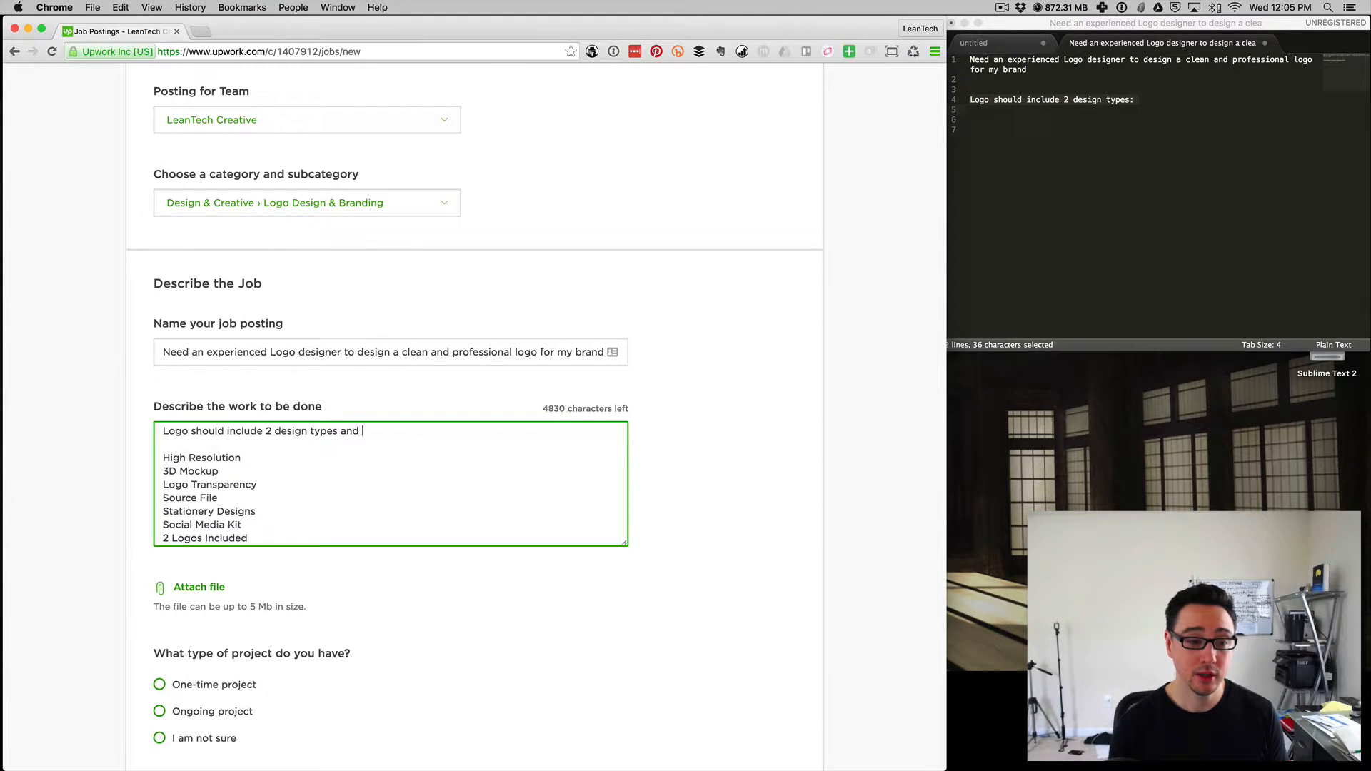
text(meet the fo)
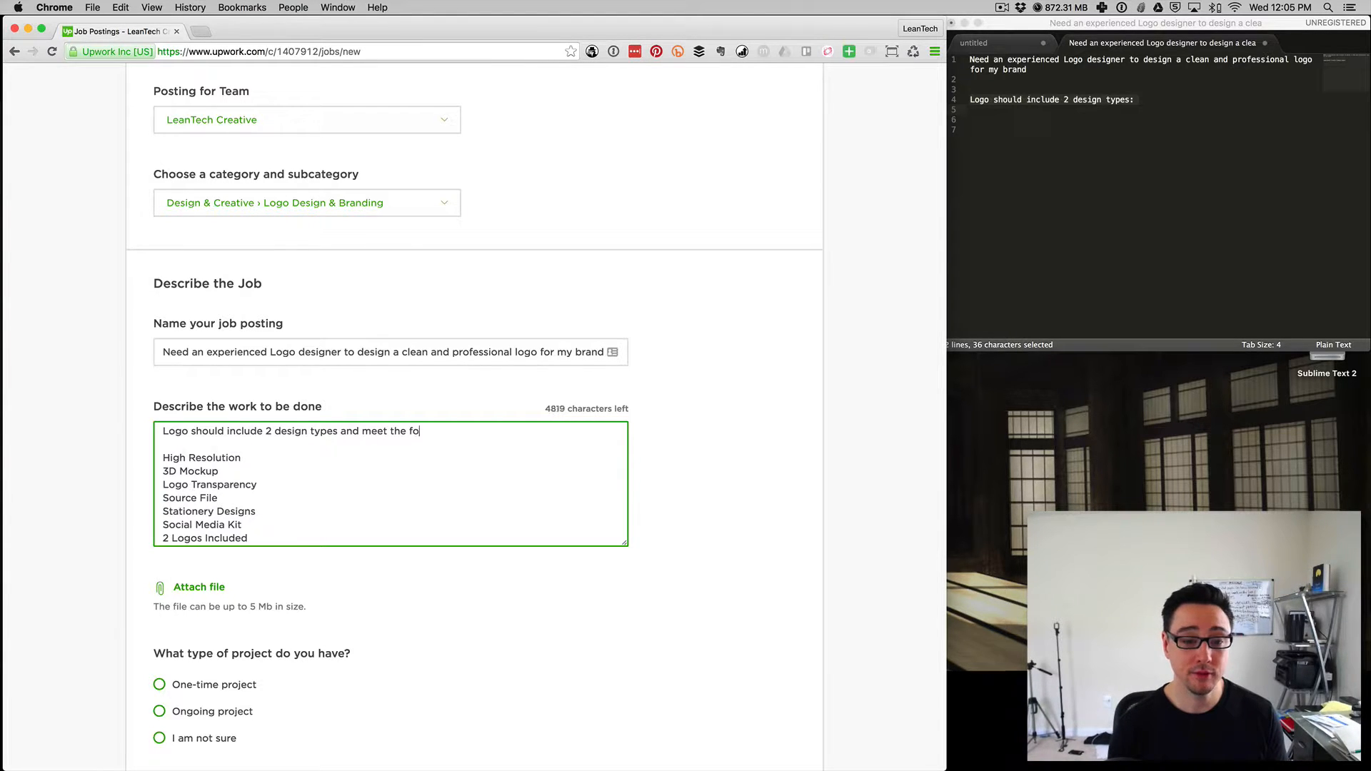
text(llowing requirements:)
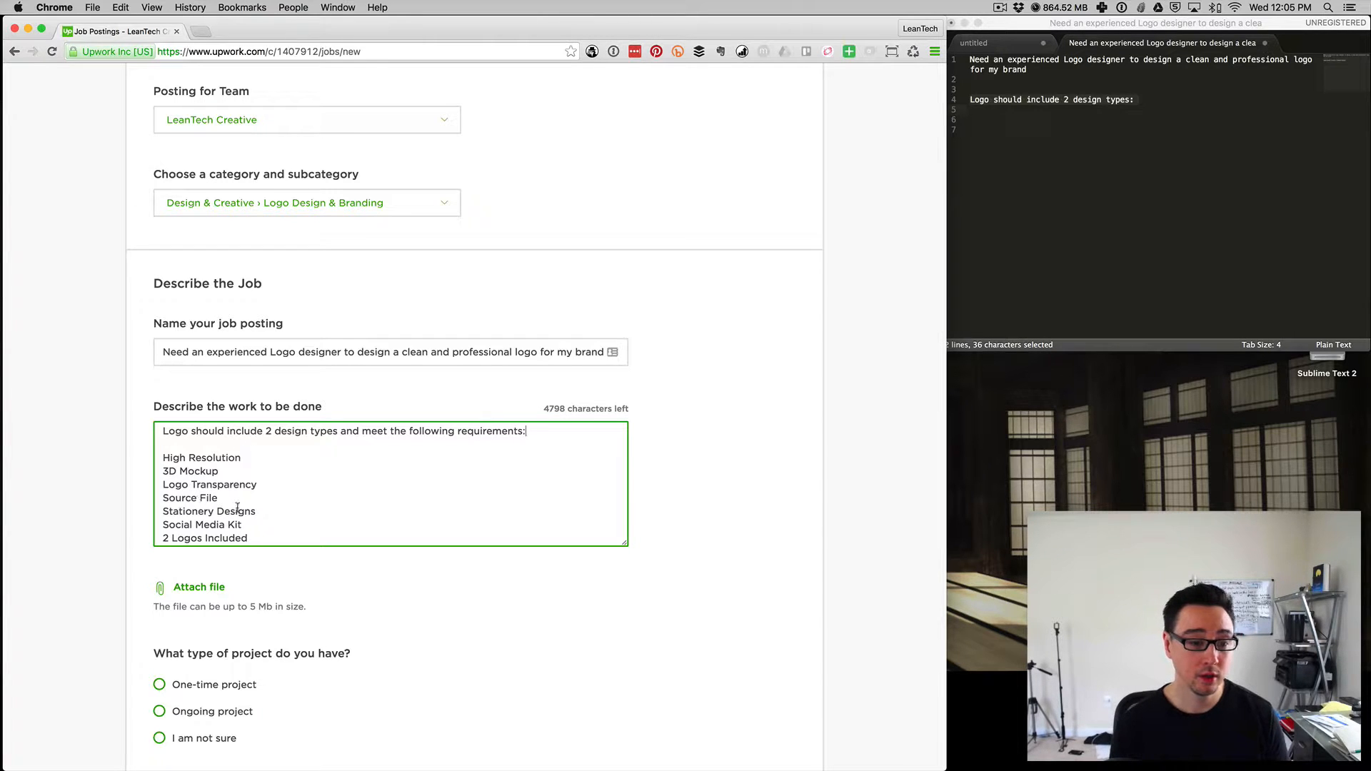
- Mark the job as a one-time project
scroll(169, 512, down, 6)
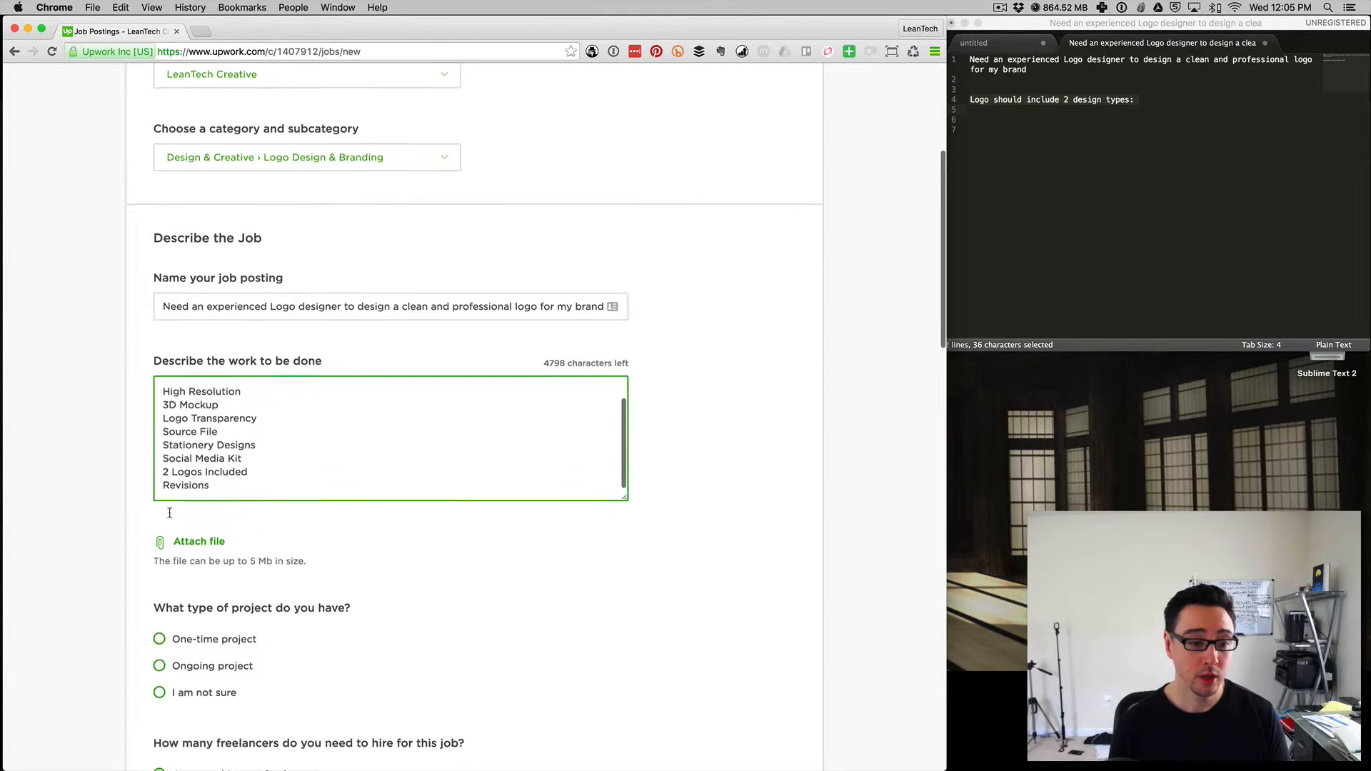
scroll(169, 515, down, 3)
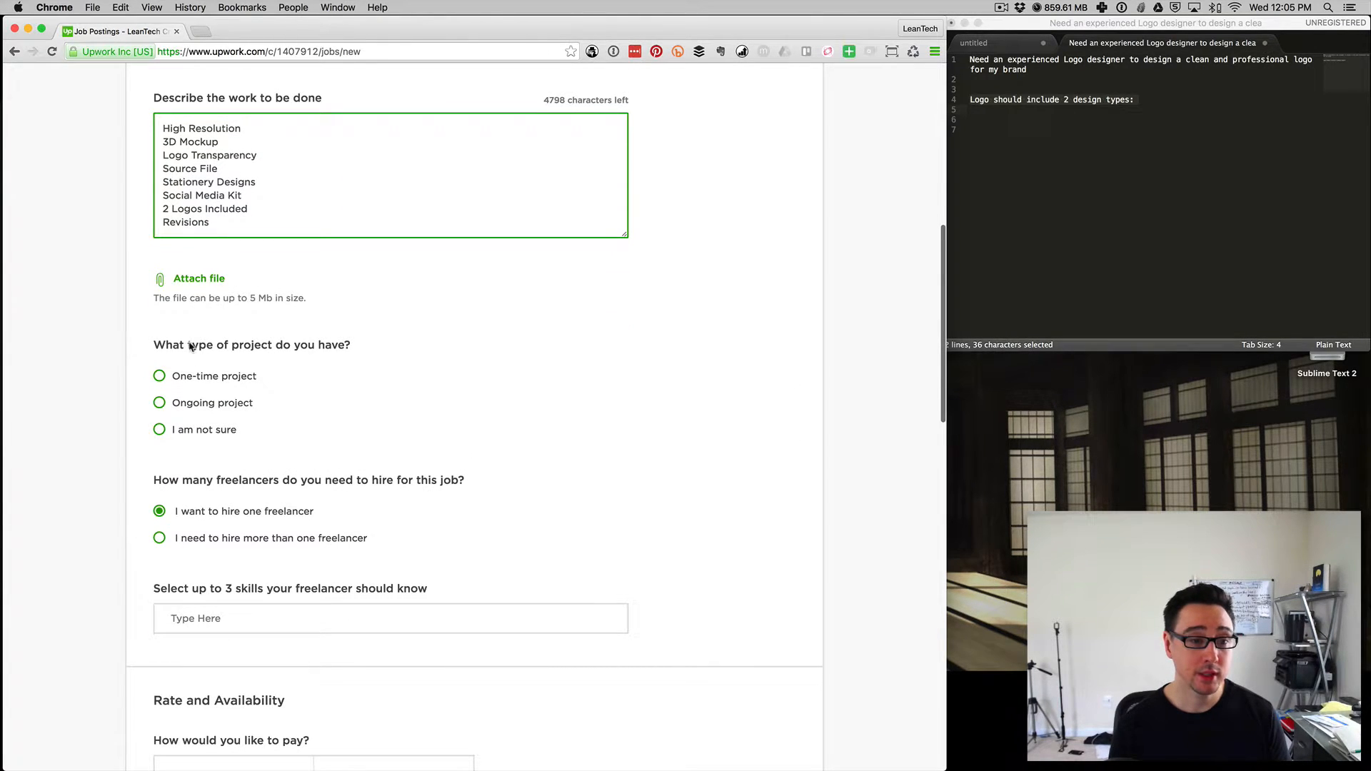
click(176, 377)
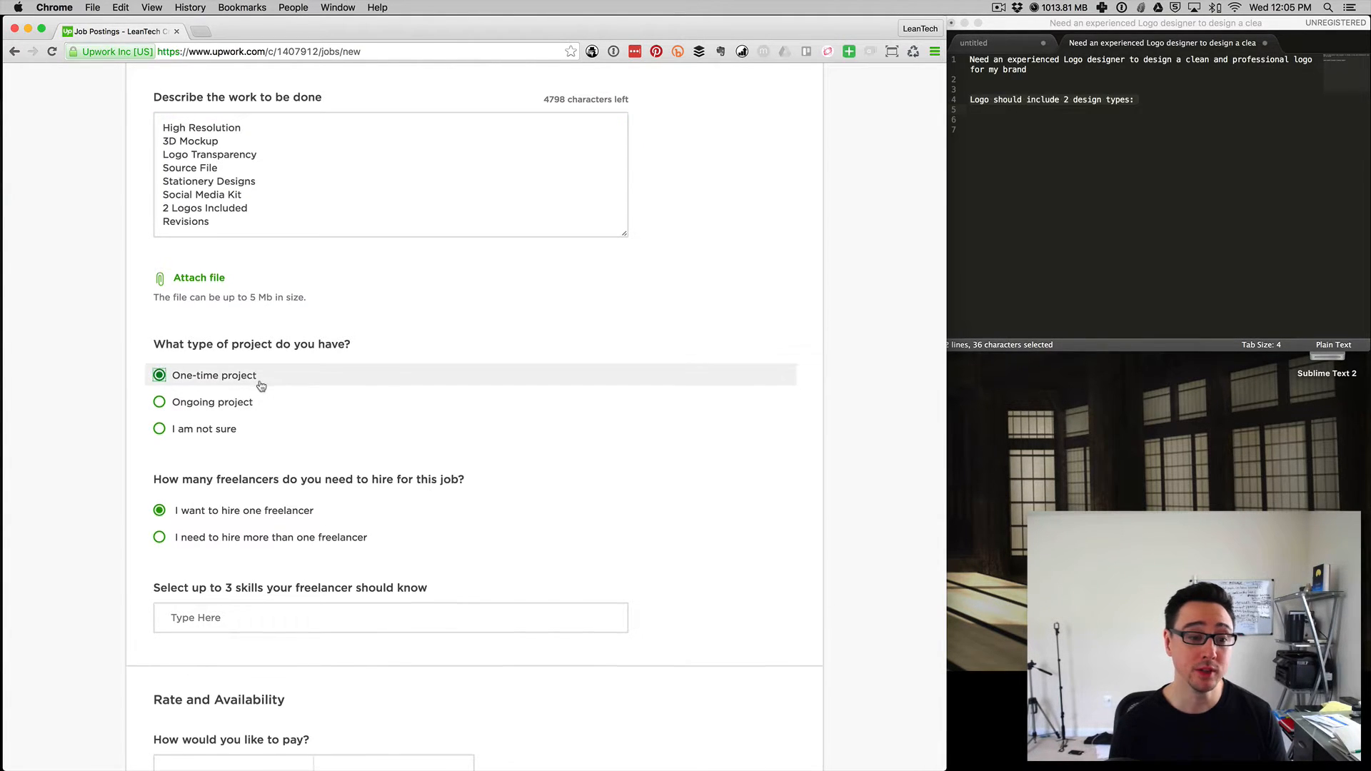
- Add Graphic design and Logo Design to the skills the freelancer should know
scroll(260, 383, down, 3)
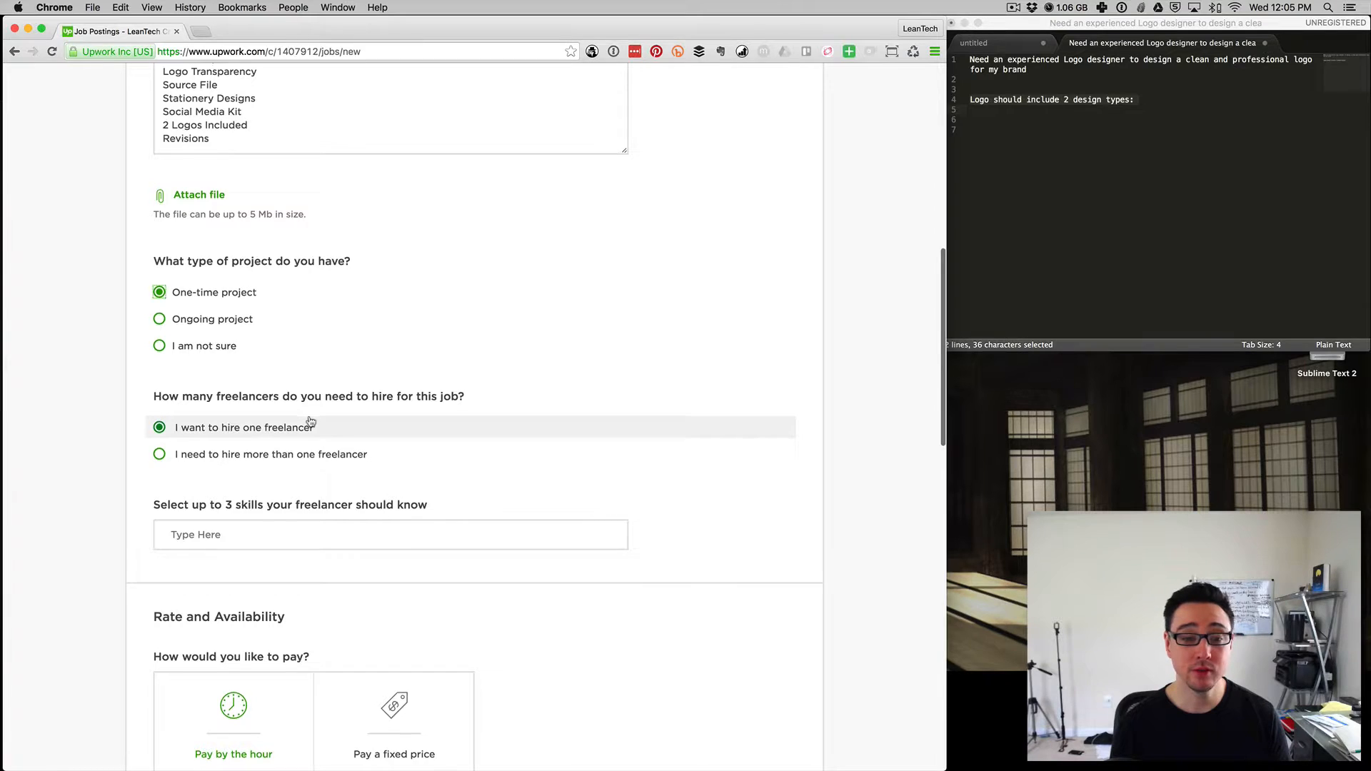
scroll(307, 420, down, 4)
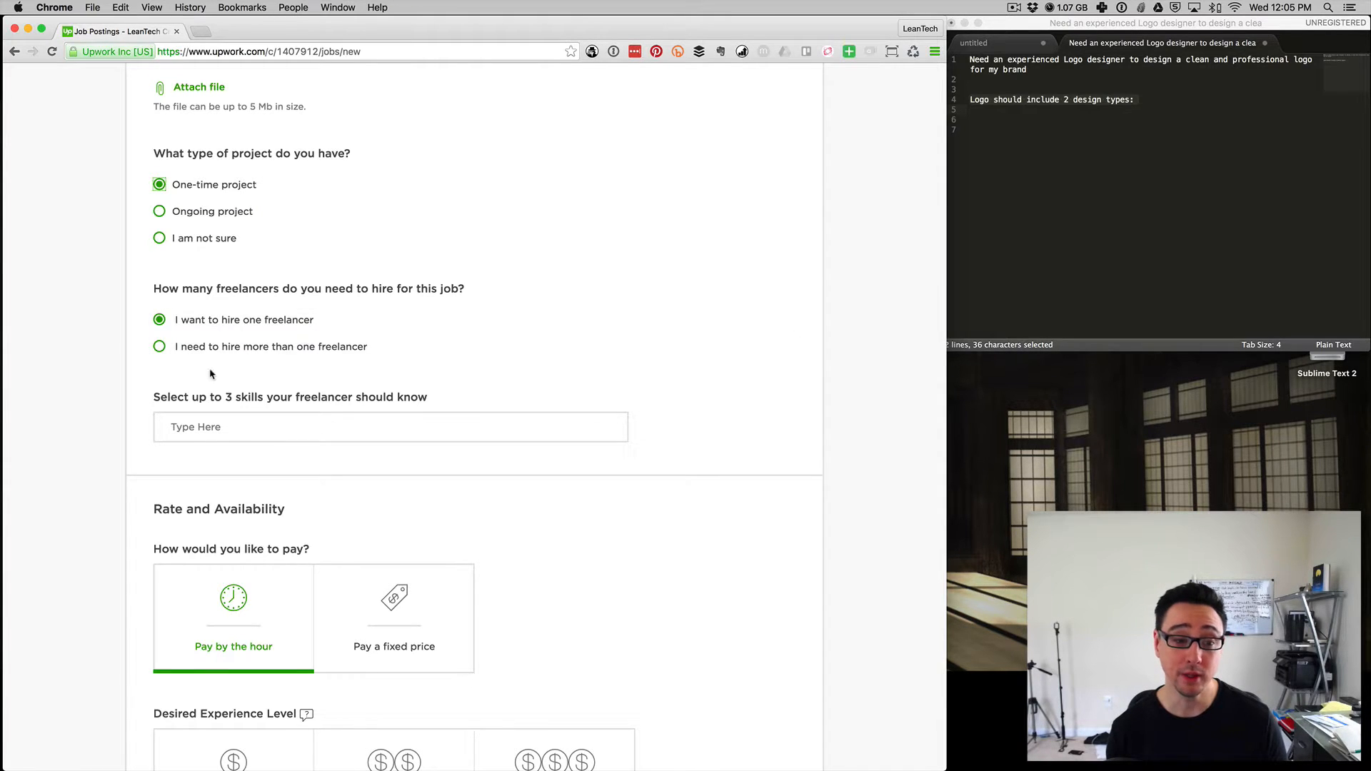
click(218, 424)
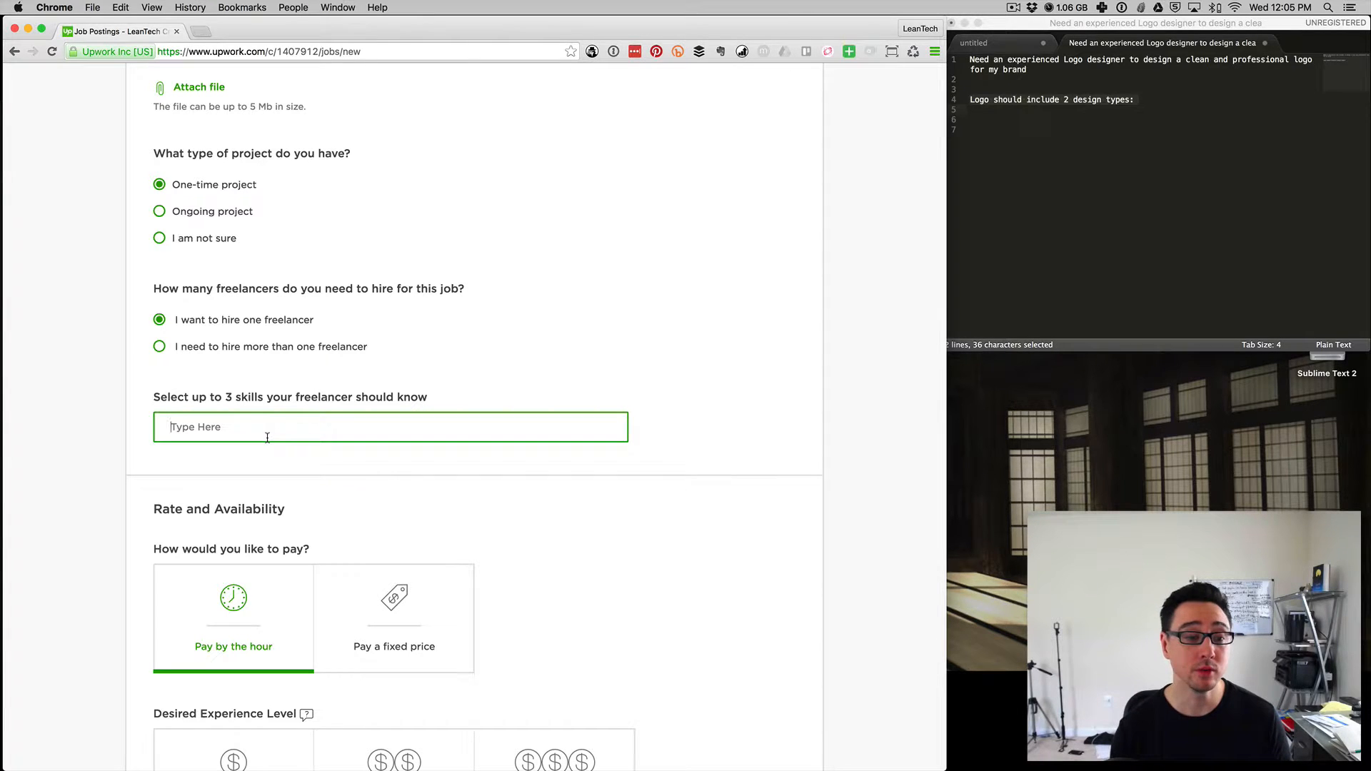
text(graph)
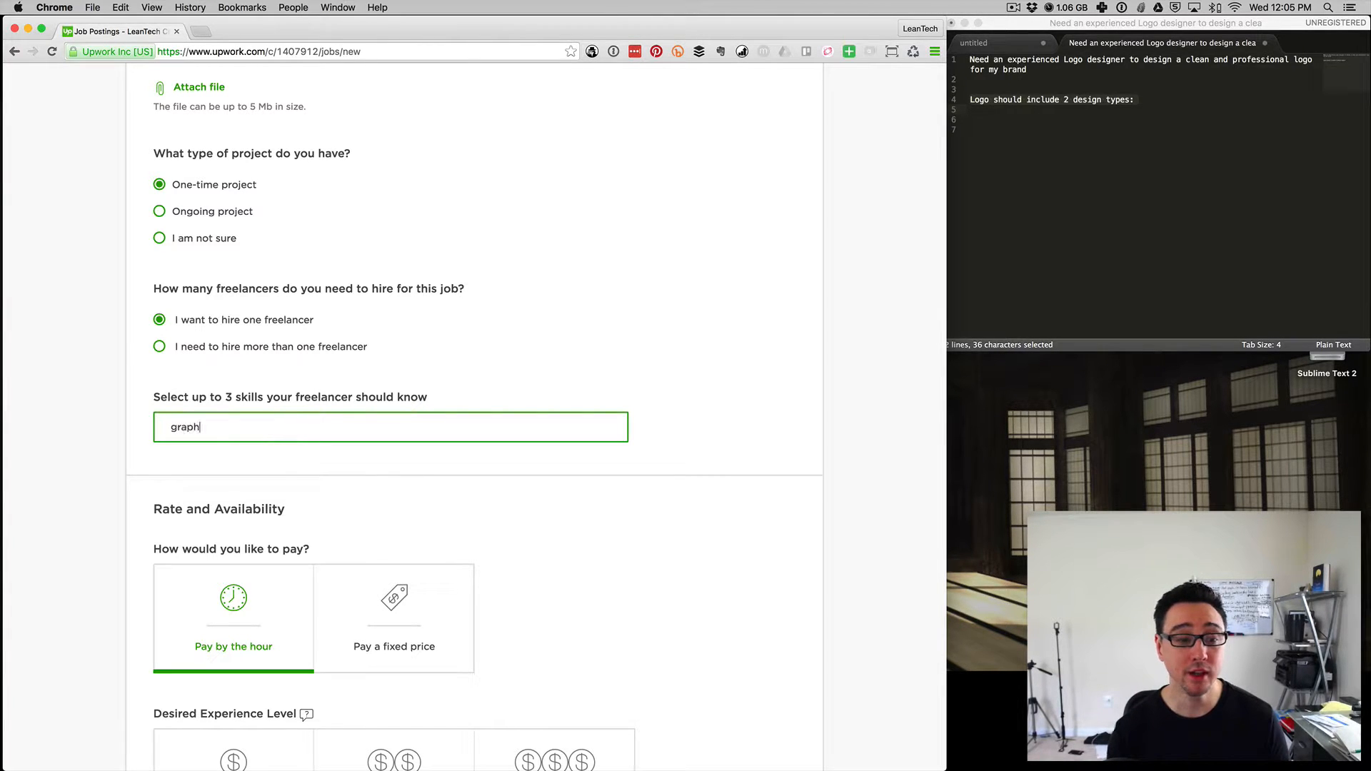
text(ic design)
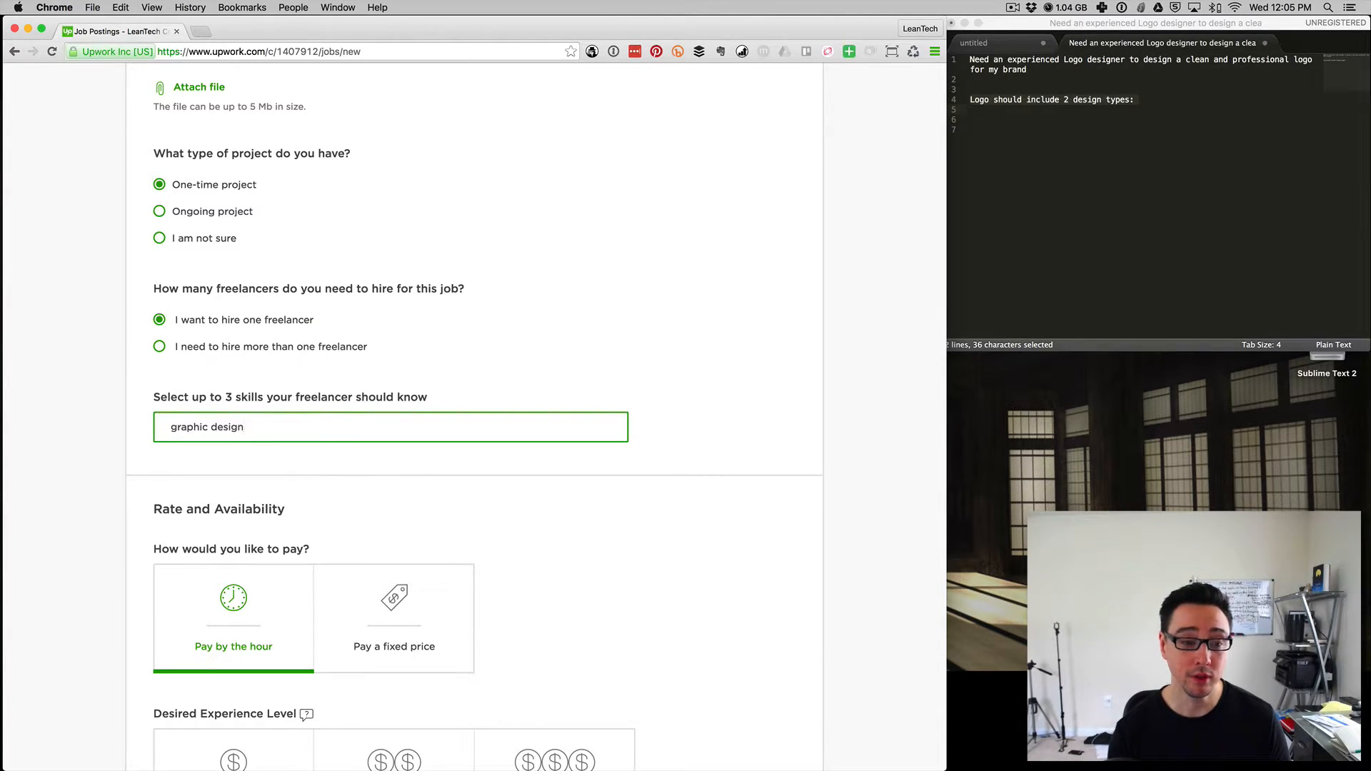
text(,)
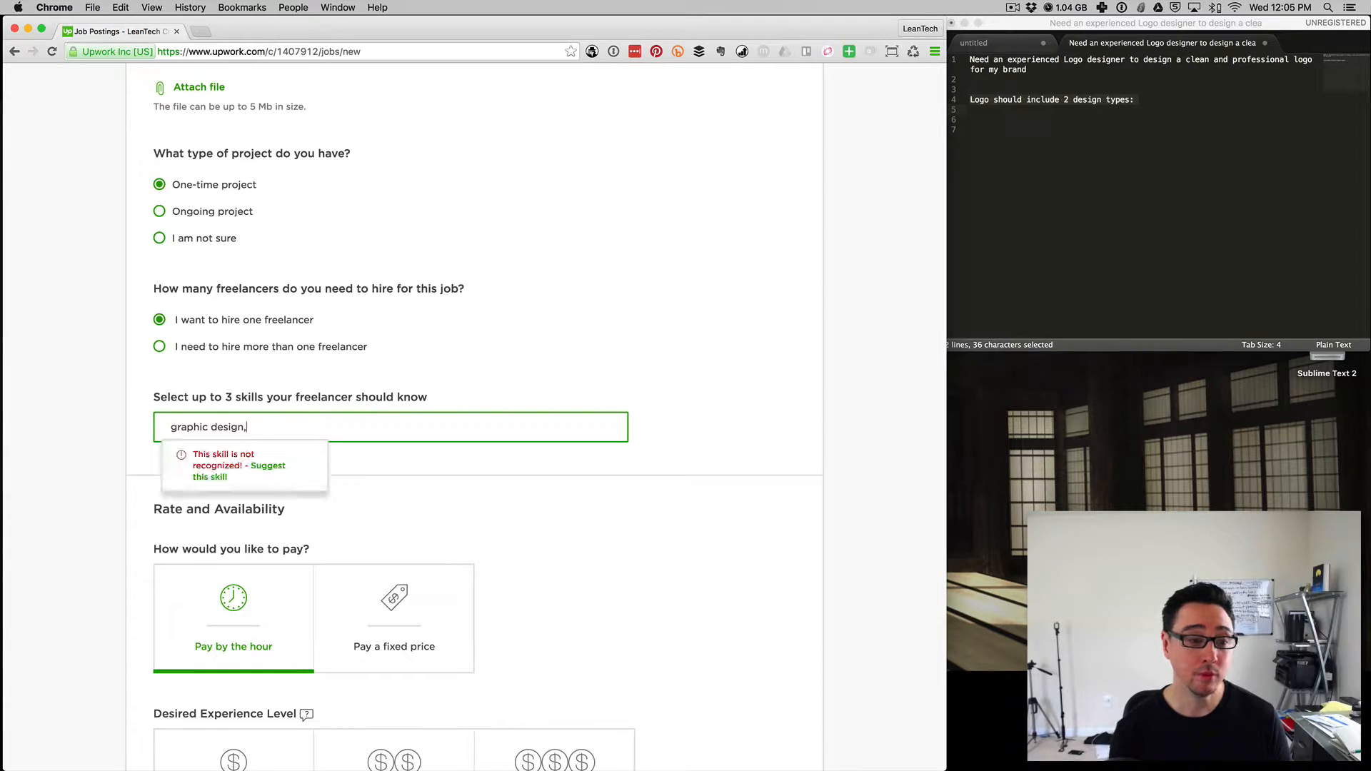
key(BackSpace)
click(260, 451)
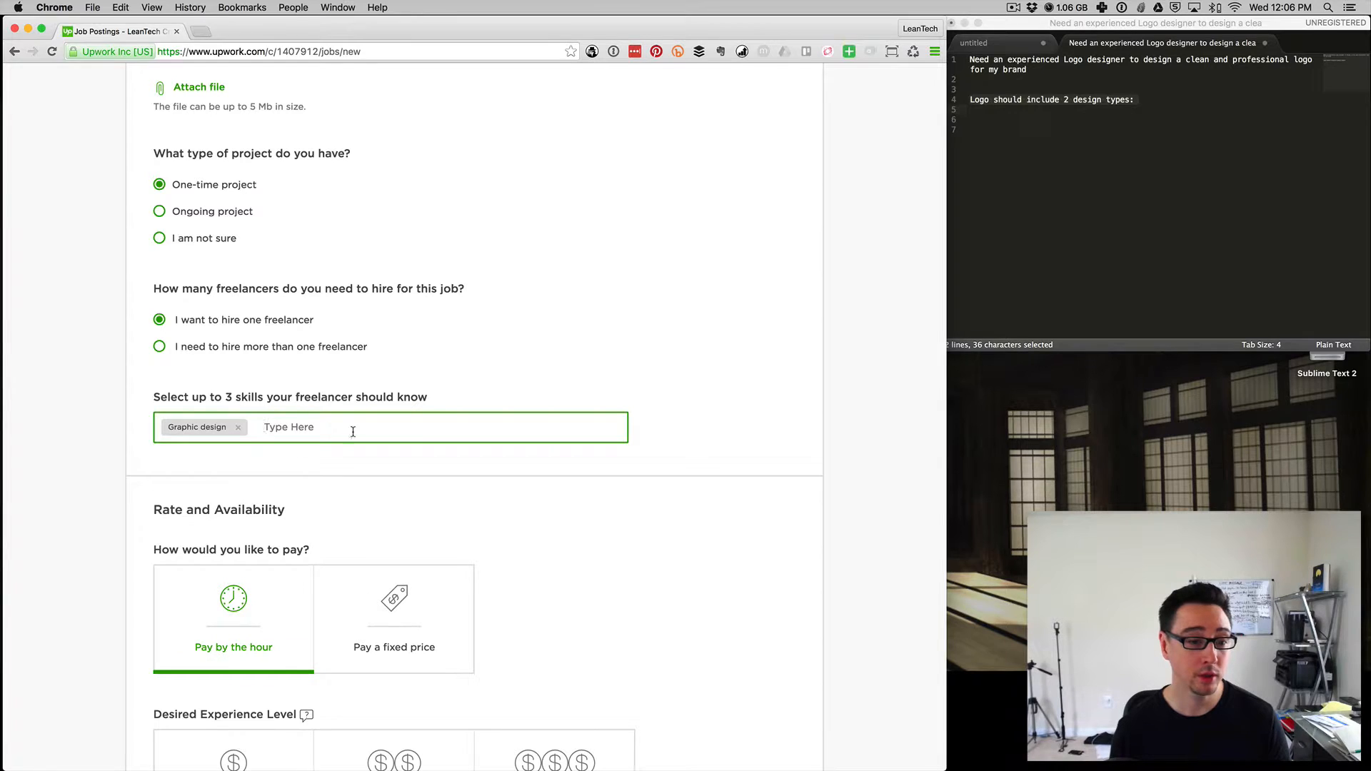
text(lo)
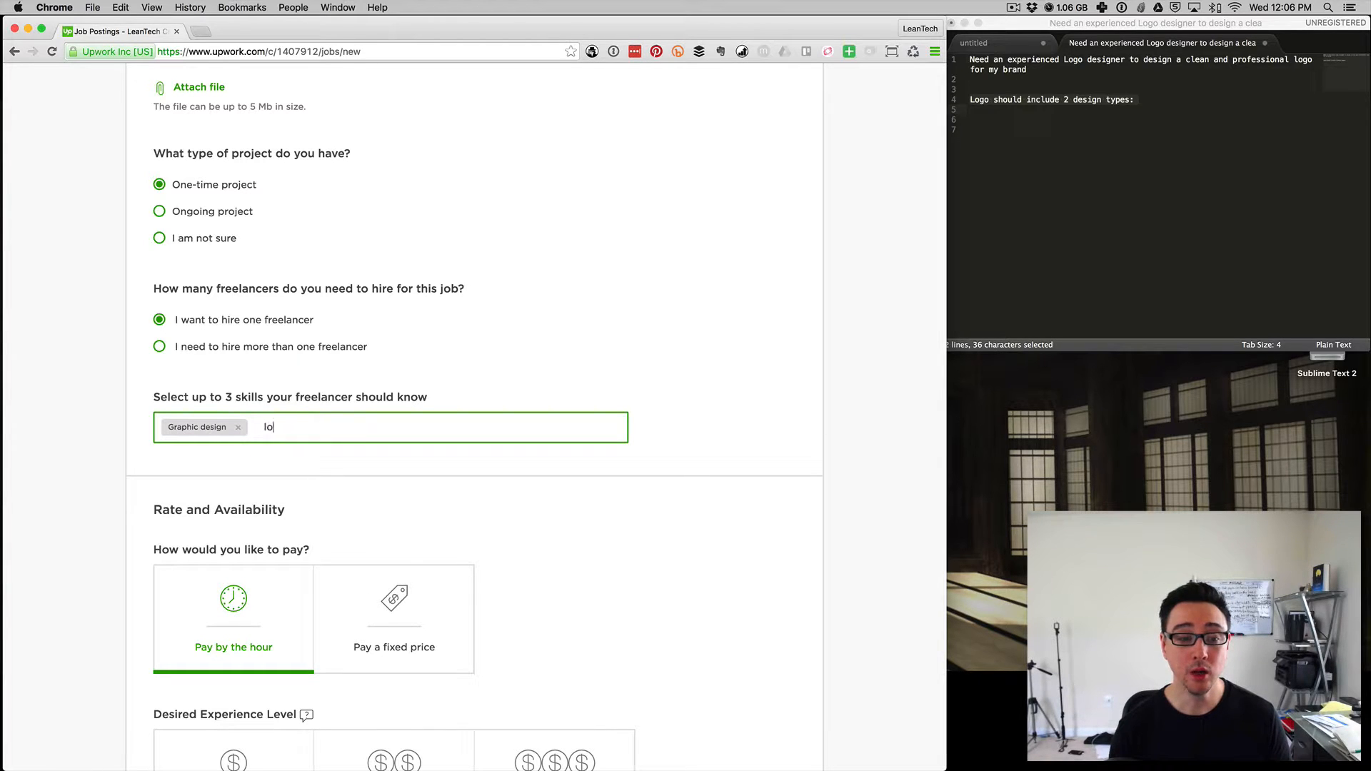
text(go desi)
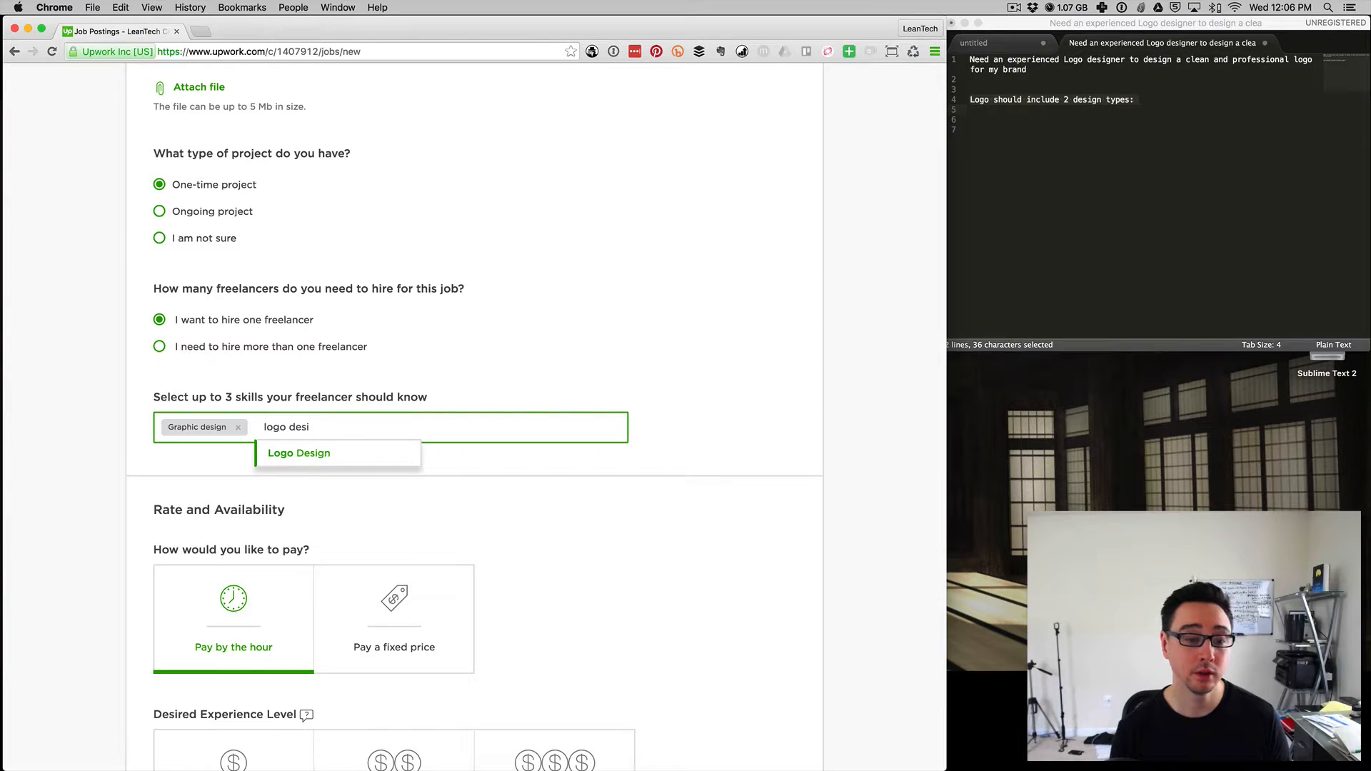
click(353, 457)
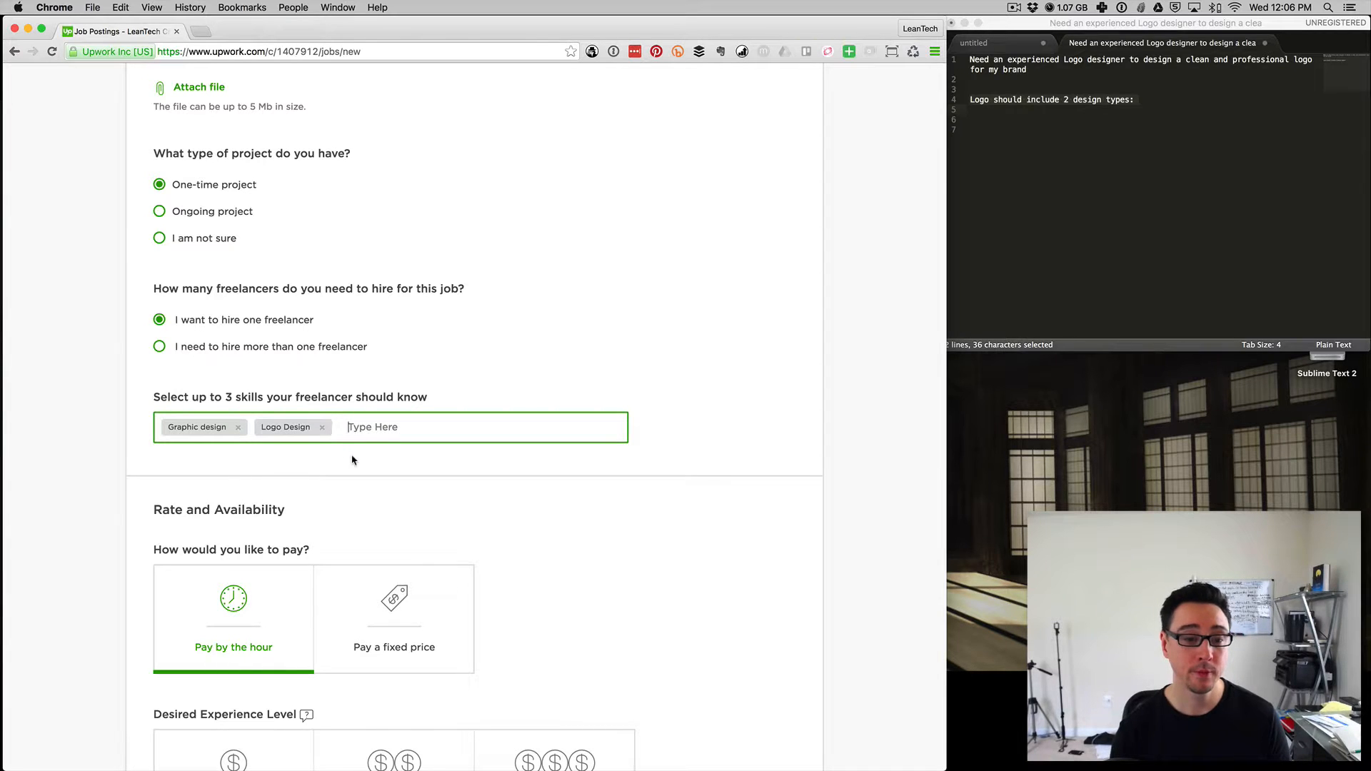
- Add Brand Management as the third required skill, picked from the suggestions for "brand"
text(branding)
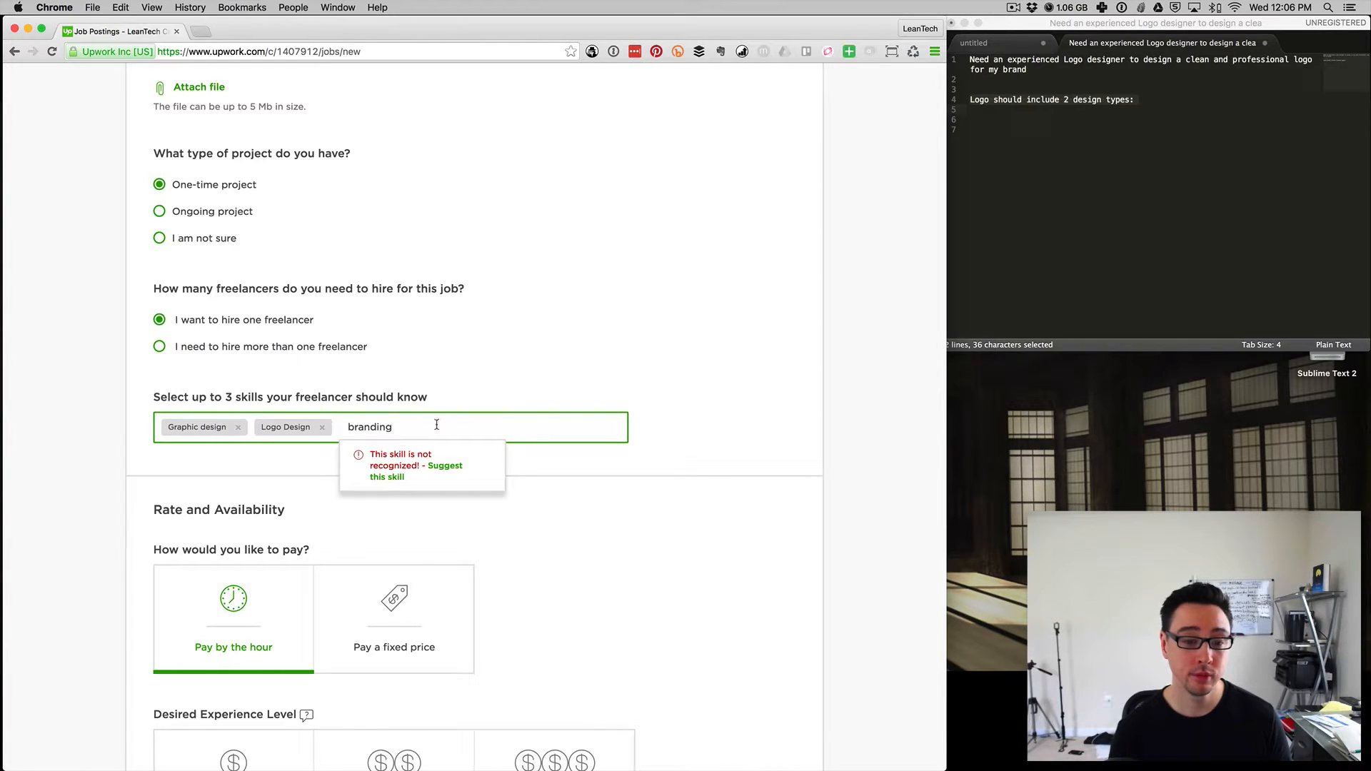
key(BackSpace)
key(BackSpace)
key(BackSpace)
key(BackSpace)
text(d)
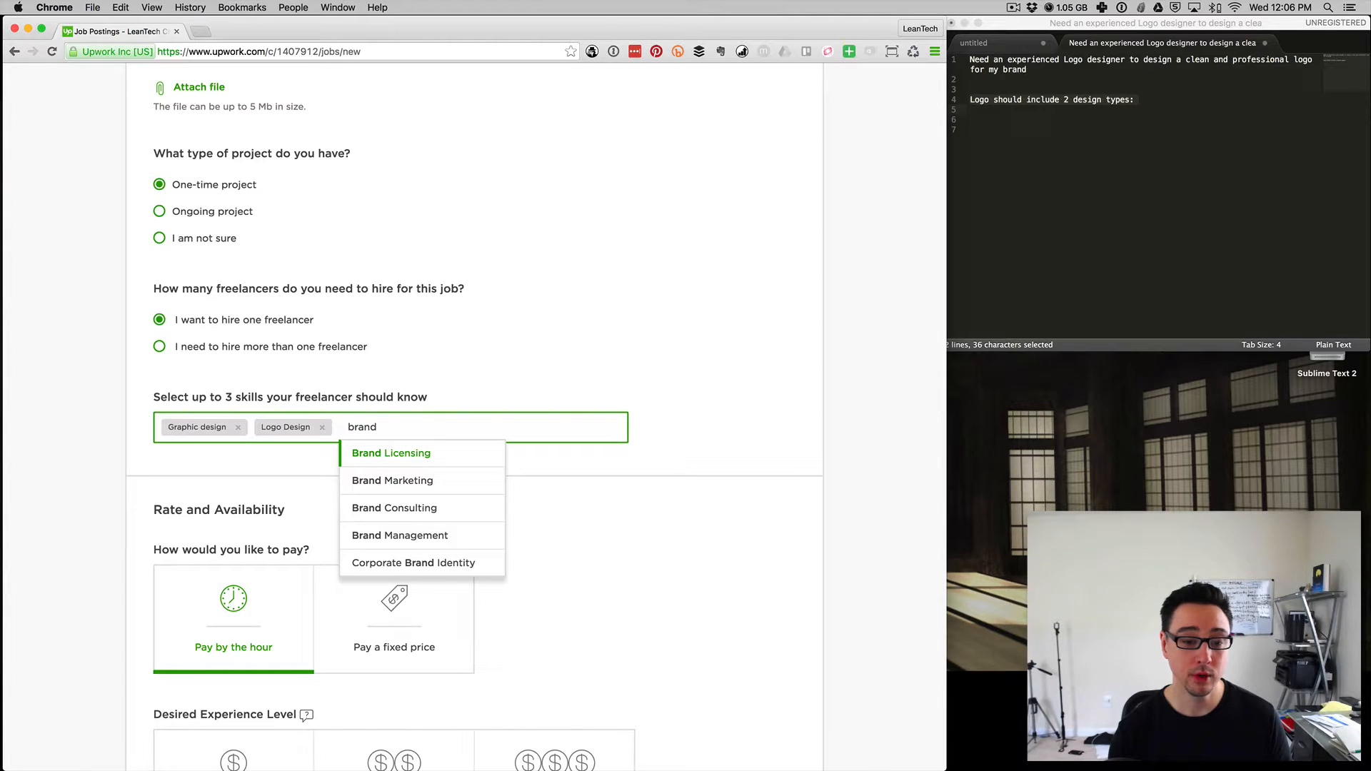
click(447, 536)
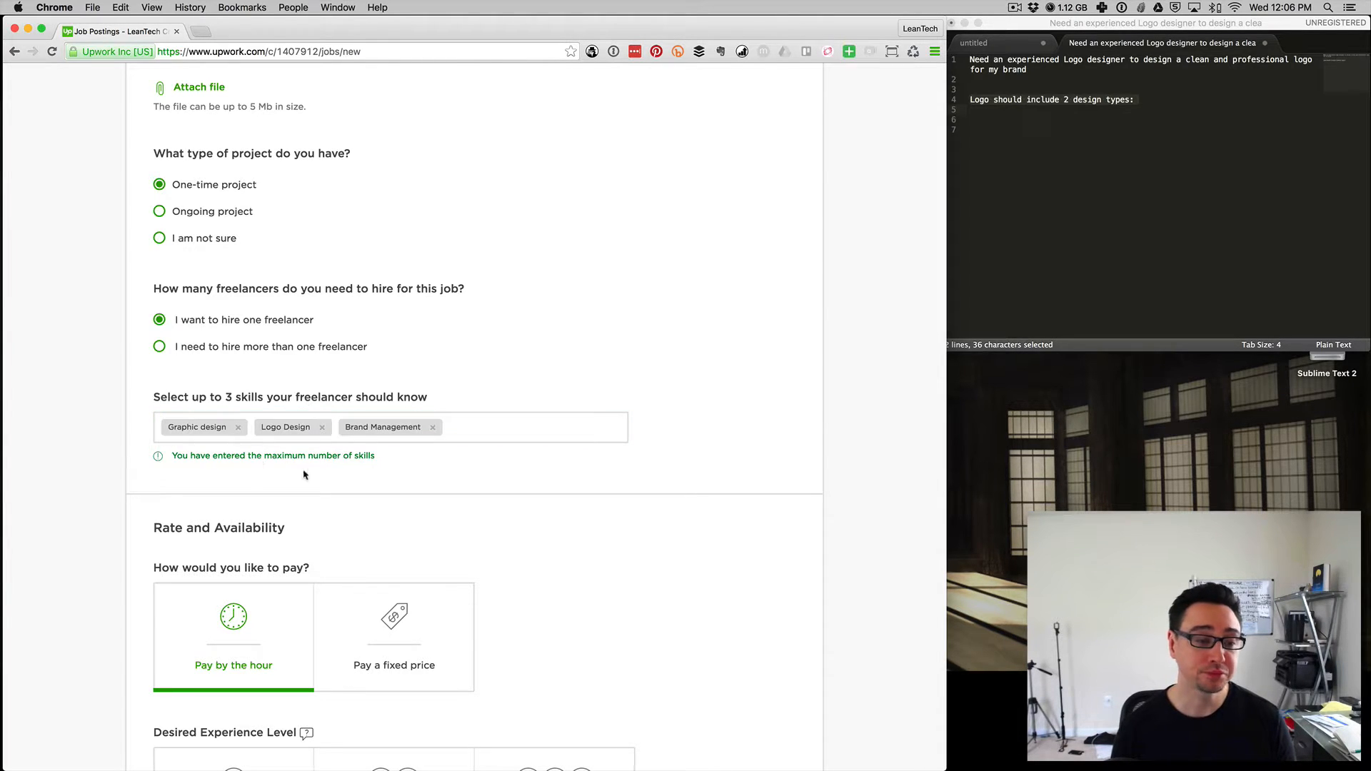
- Choose to pay a fixed price and set the desired experience level to Intermediate
scroll(292, 464, down, 5)
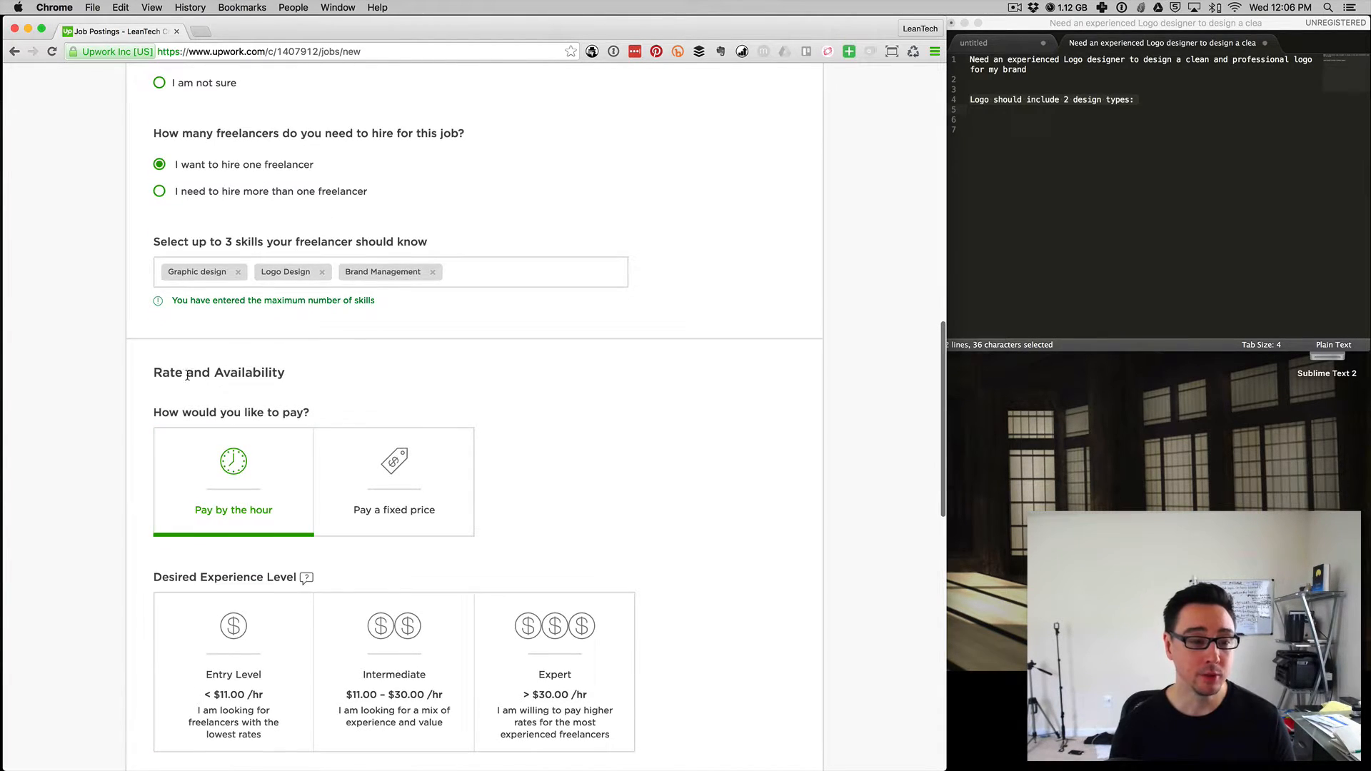
scroll(178, 385, down, 2)
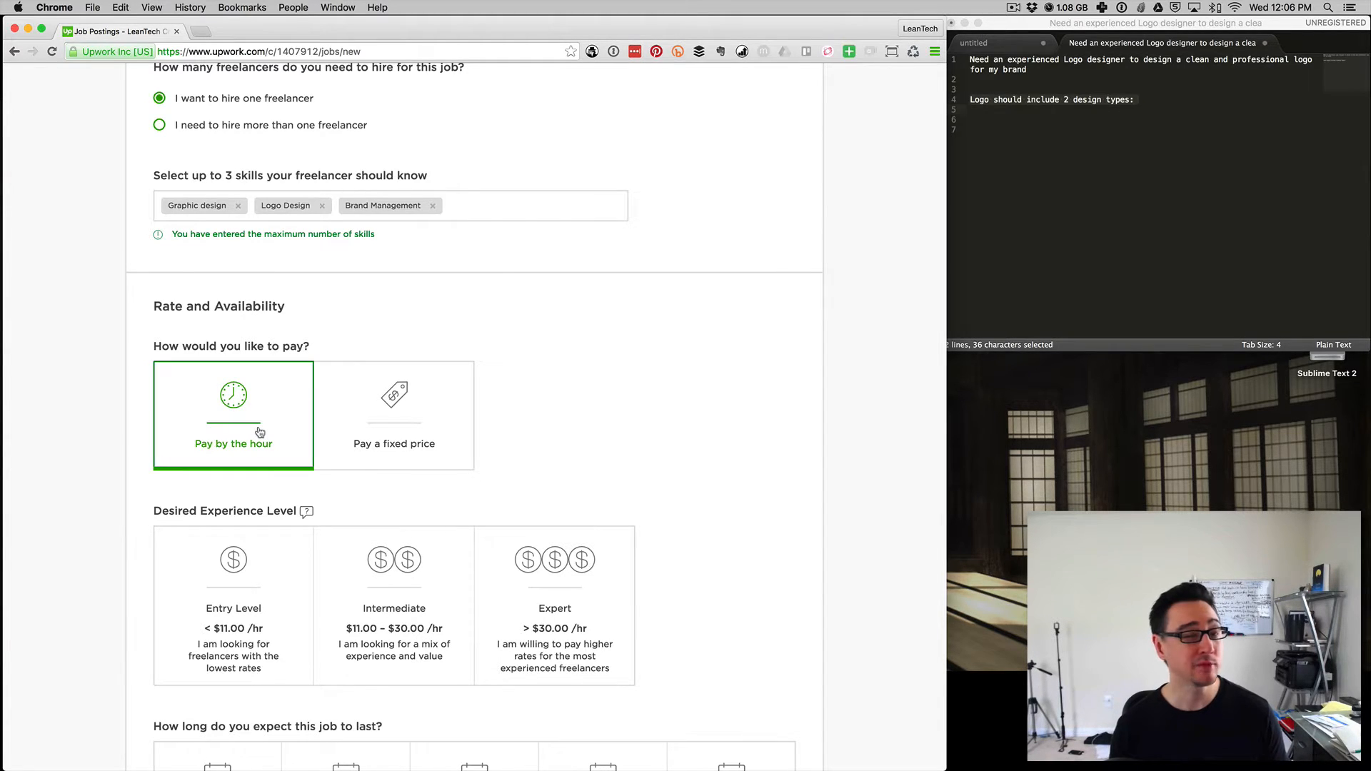
click(372, 423)
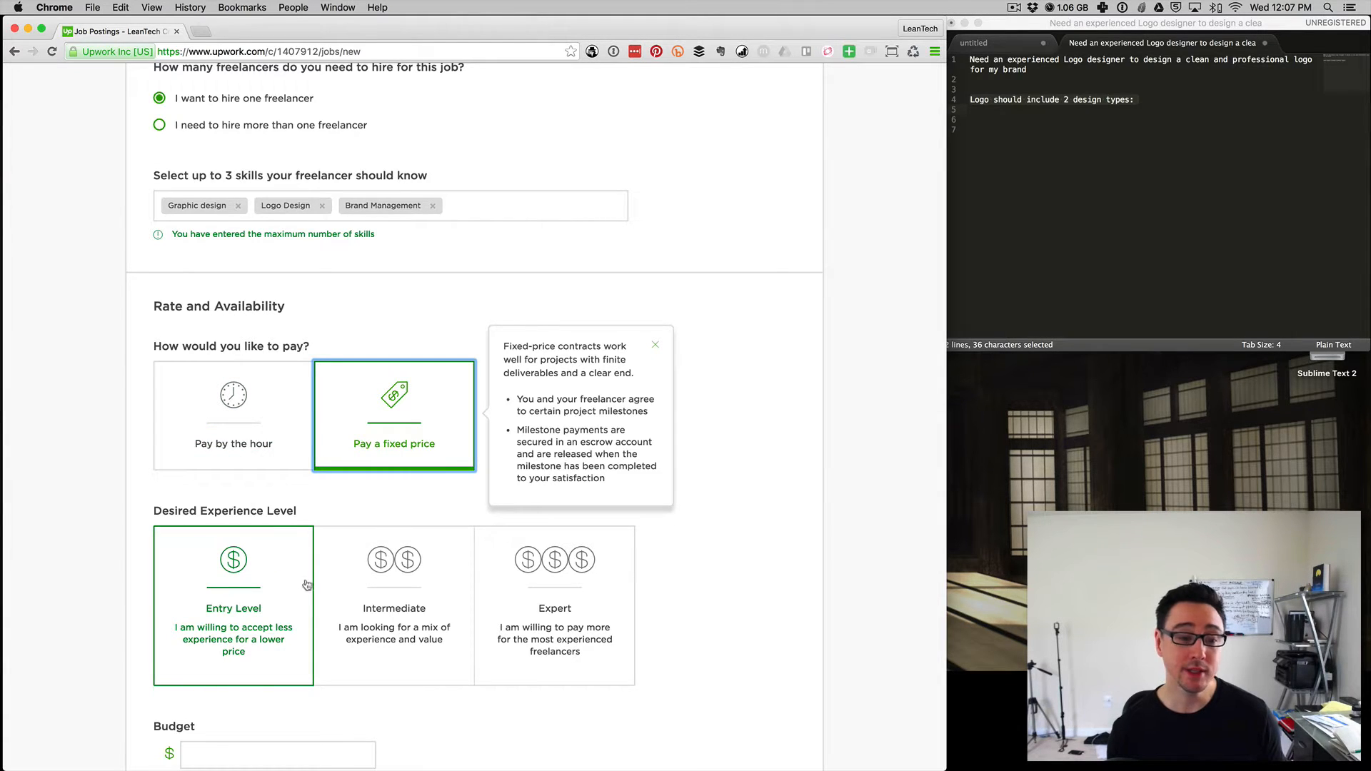
scroll(310, 586, down, 3)
scroll(310, 585, down, 2)
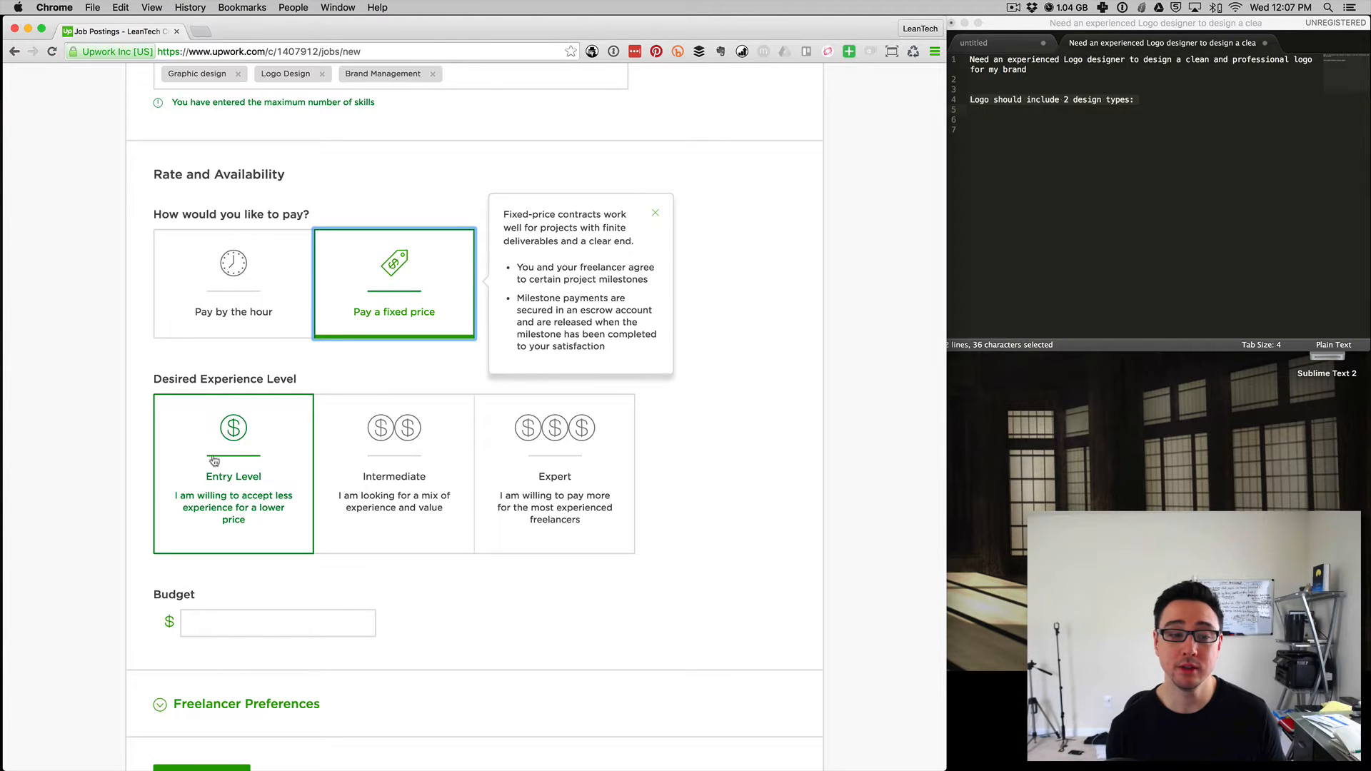
click(378, 525)
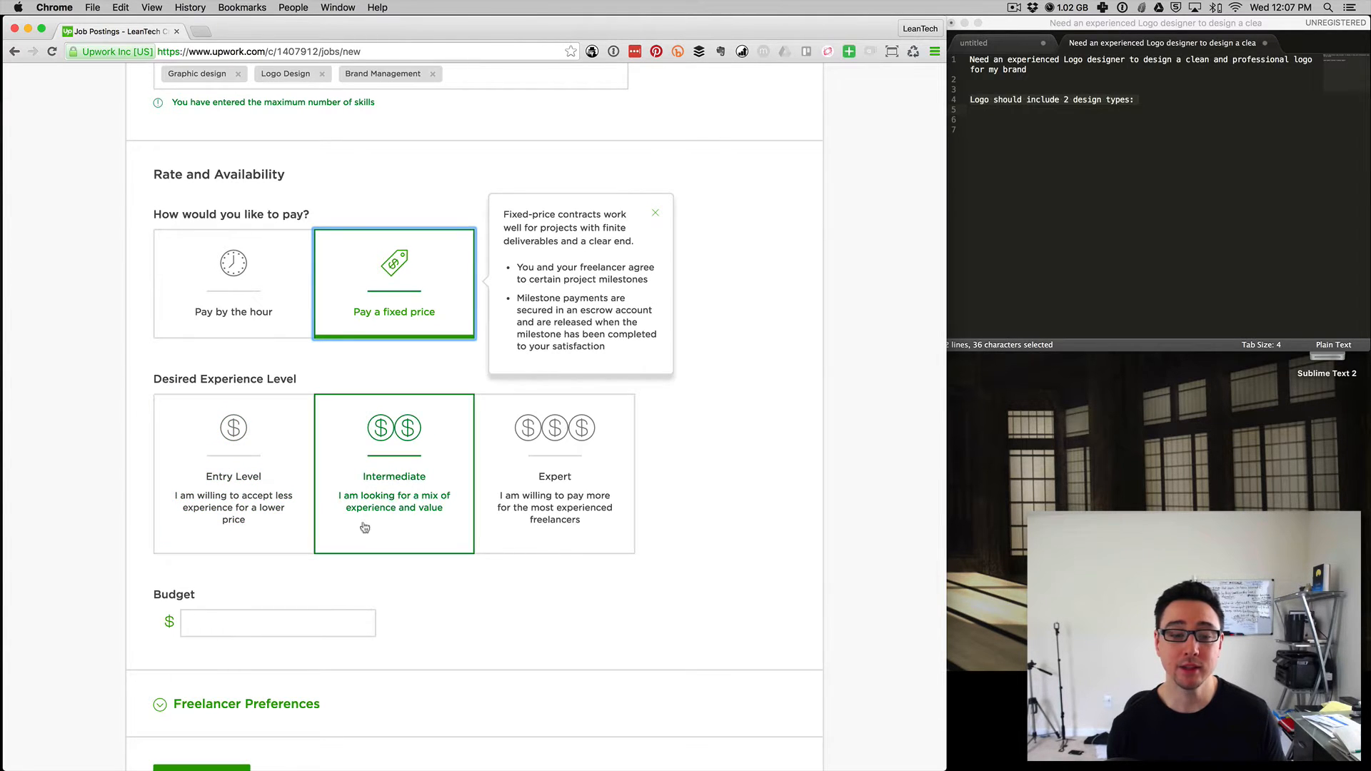
click(398, 481)
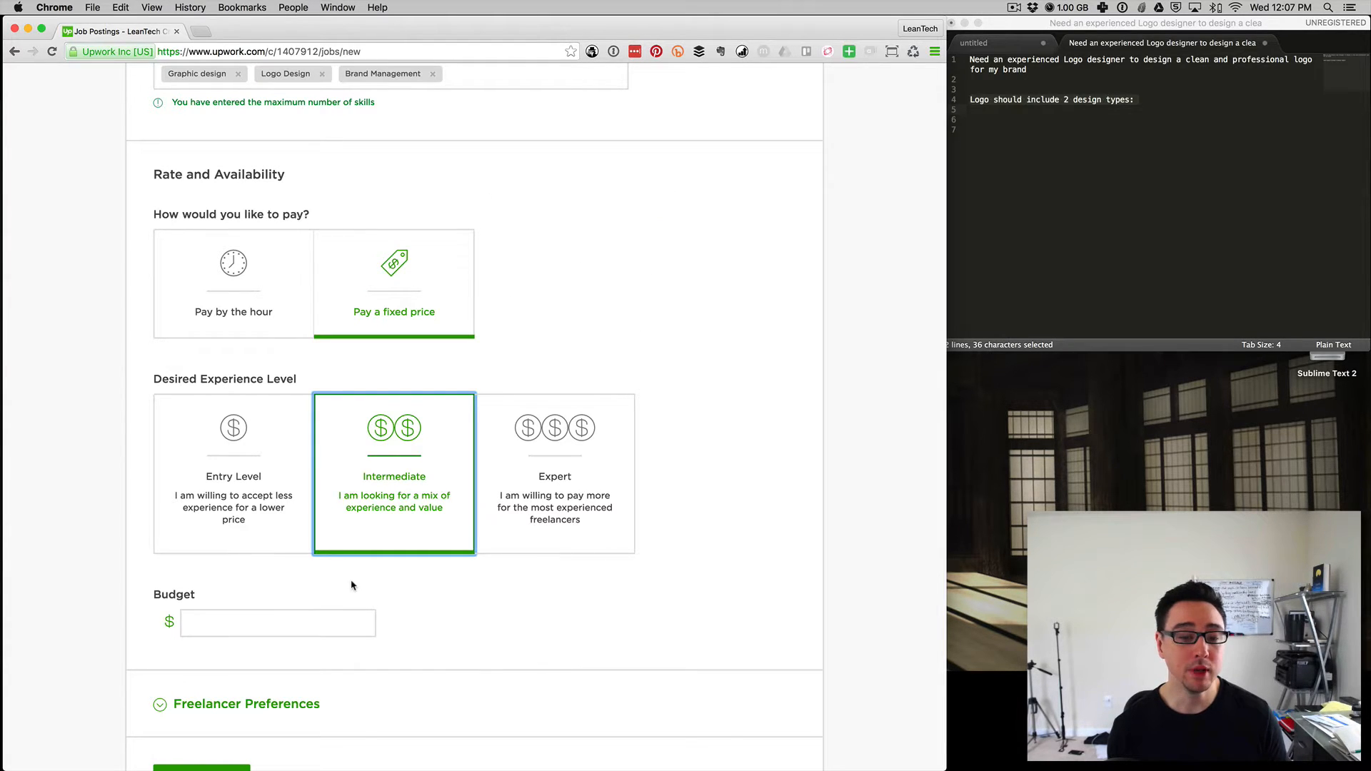
click(261, 626)
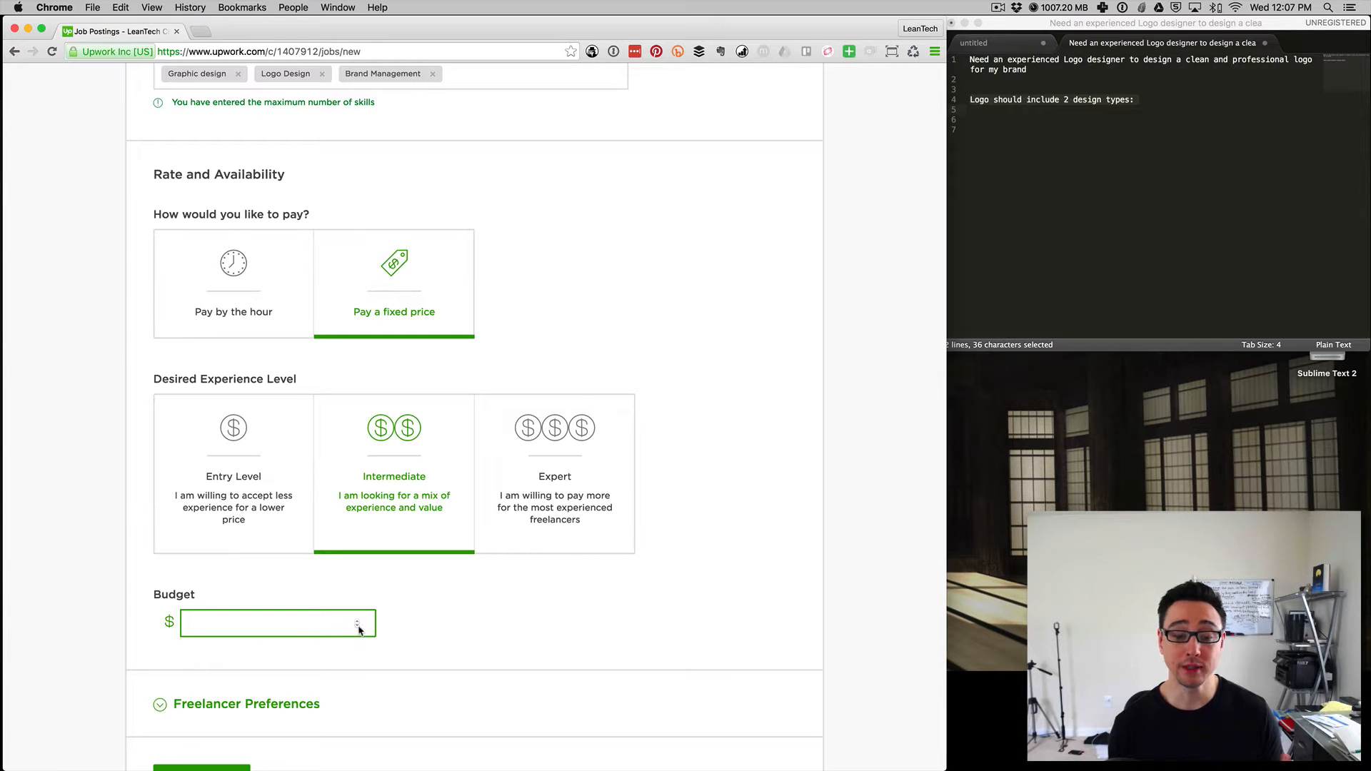
text(5)
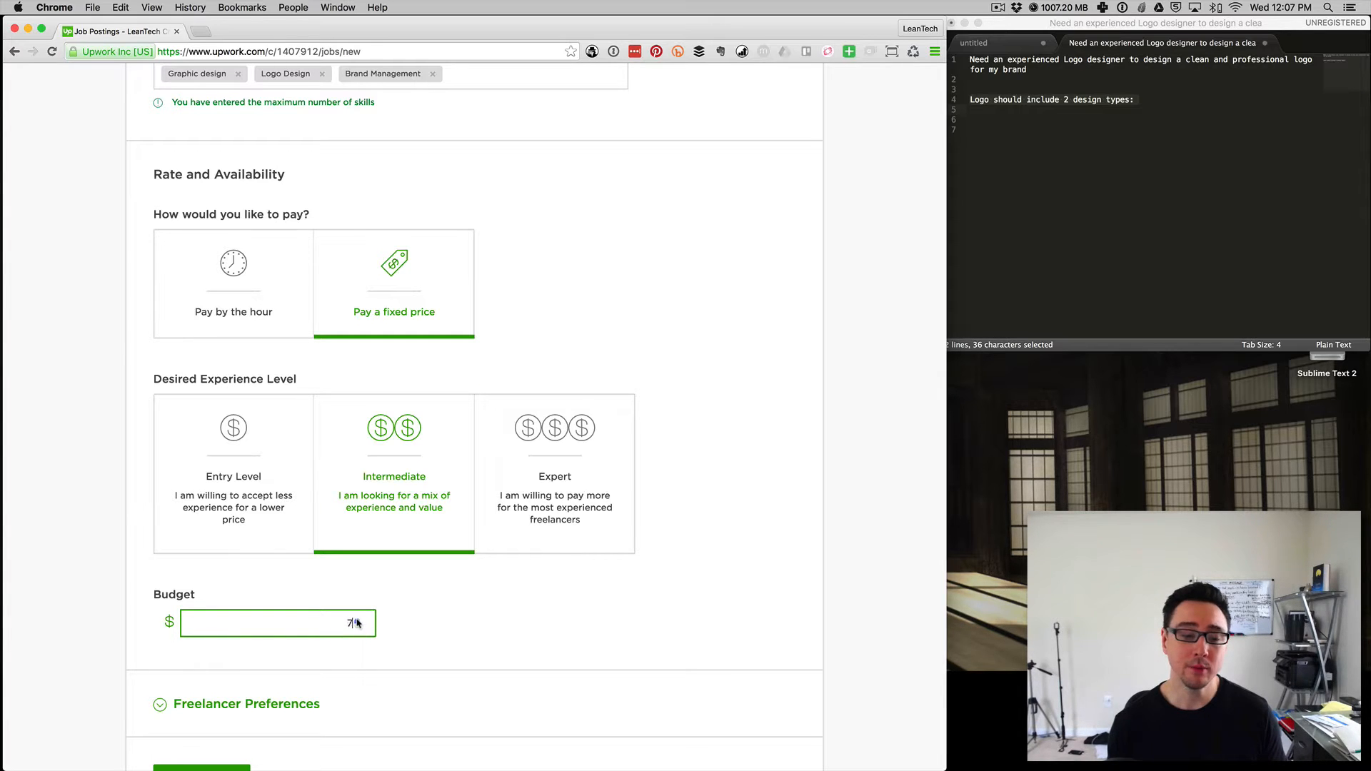
click(357, 620)
click(357, 619)
click(356, 620)
click(356, 619)
click(356, 620)
click(356, 620)
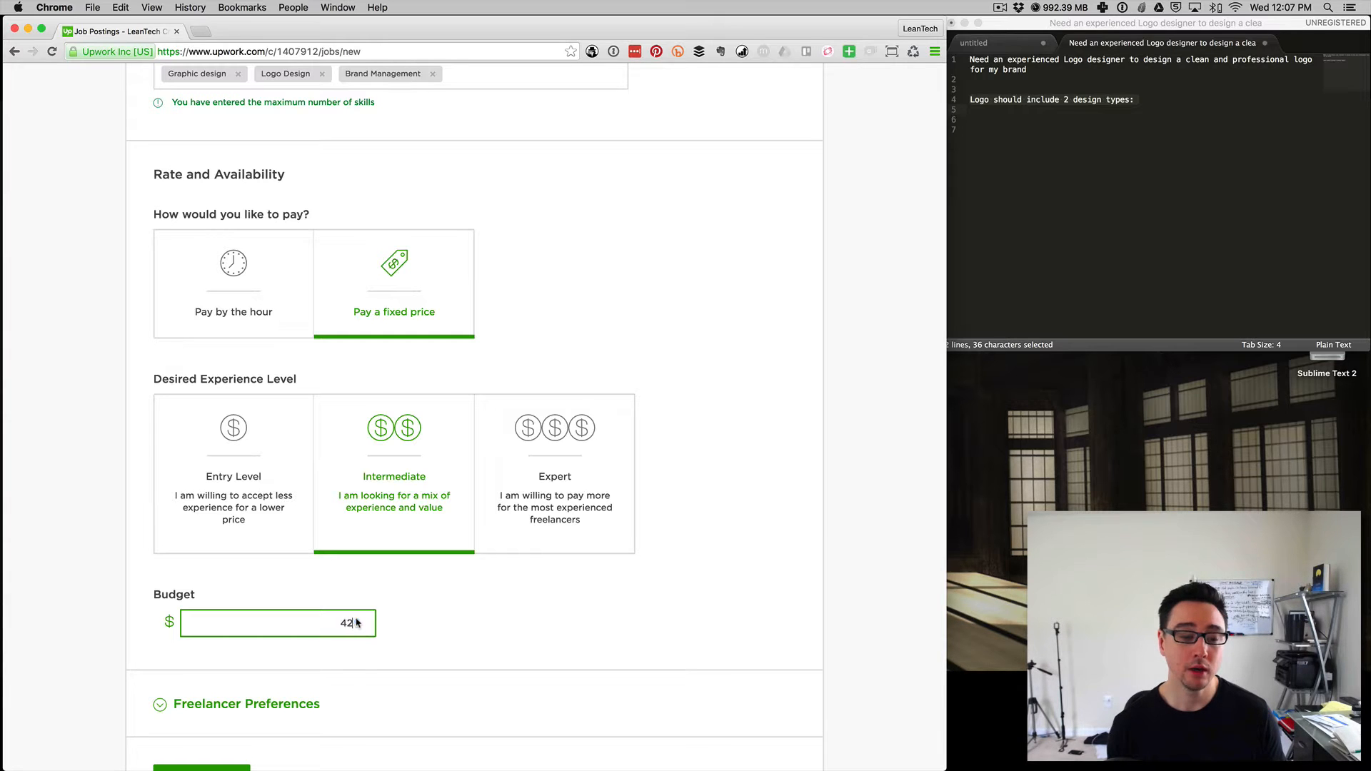
- Set the job's budget to $200
double_click(335, 618)
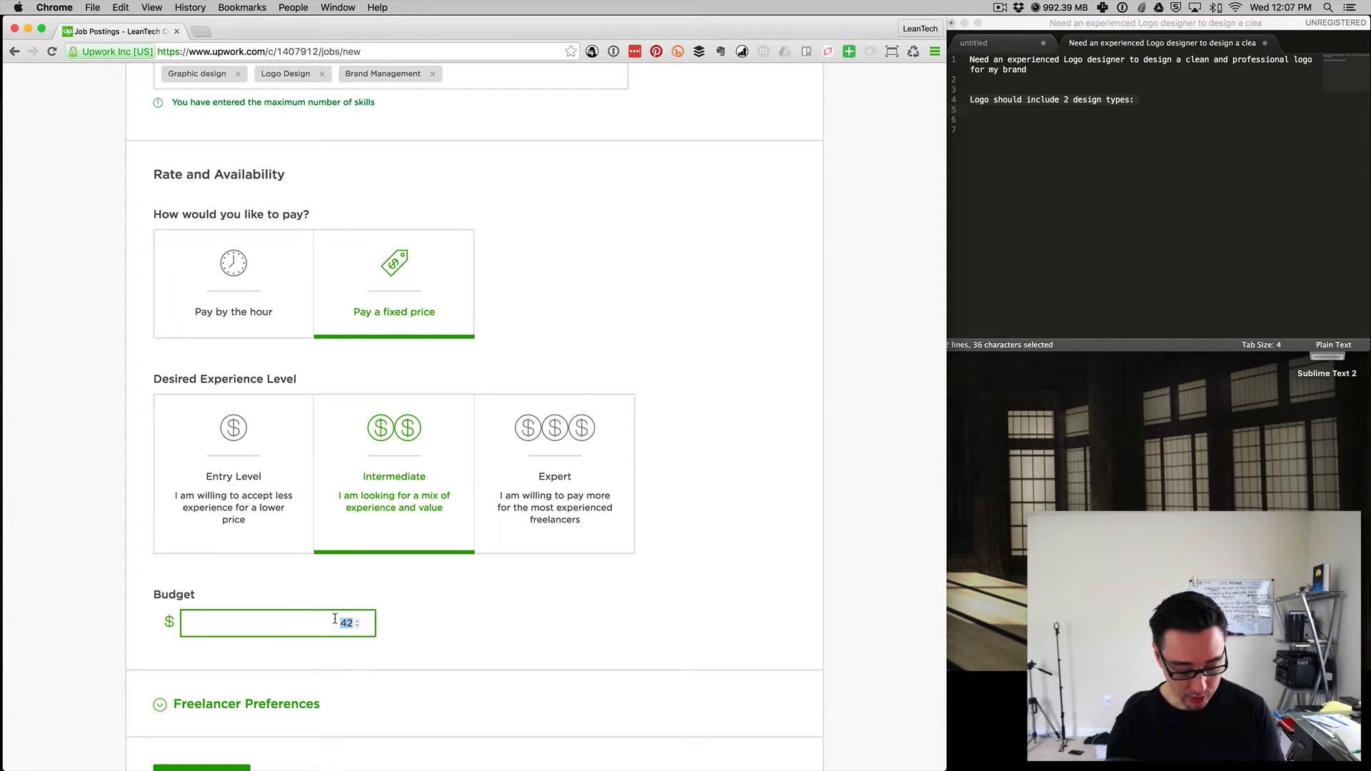
text(200)
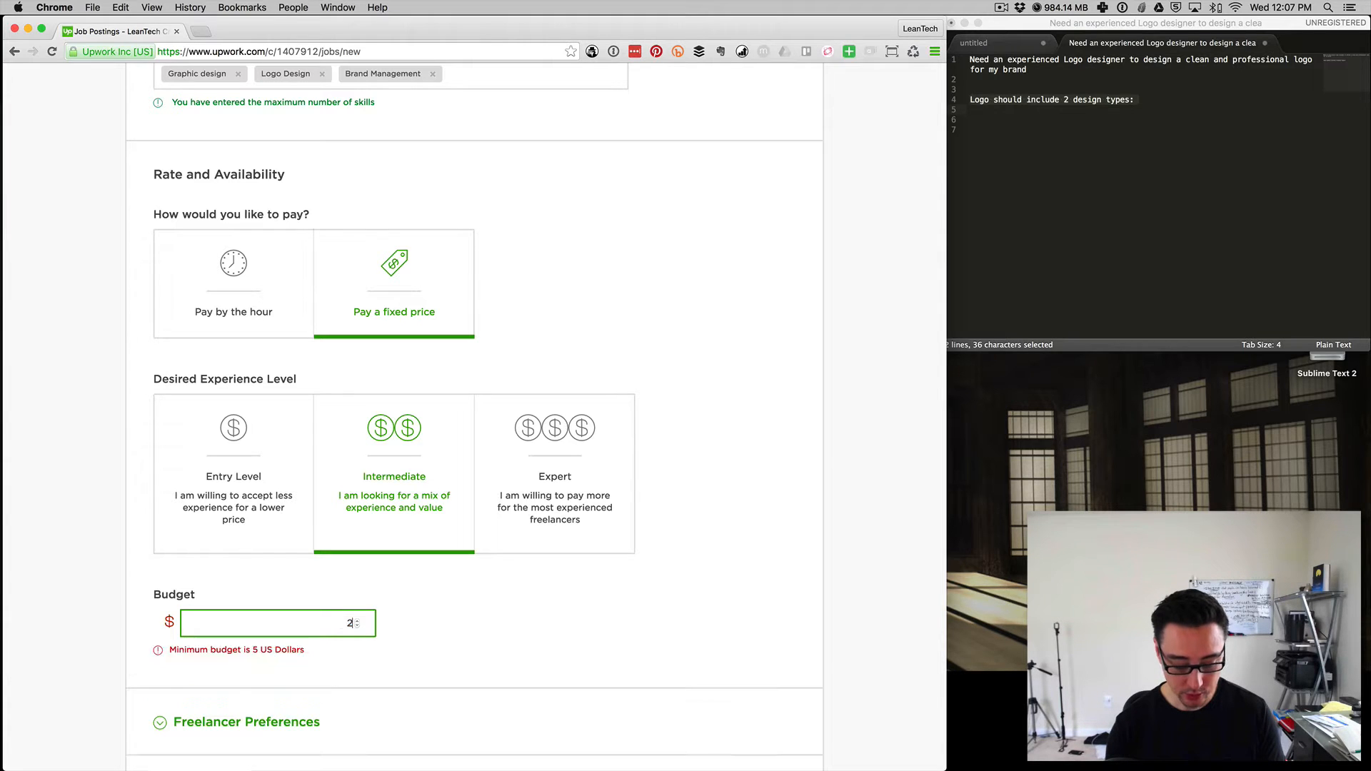
- Correct the fixed-price budget amount by re-entering it as $200
scroll(363, 615, down, 10)
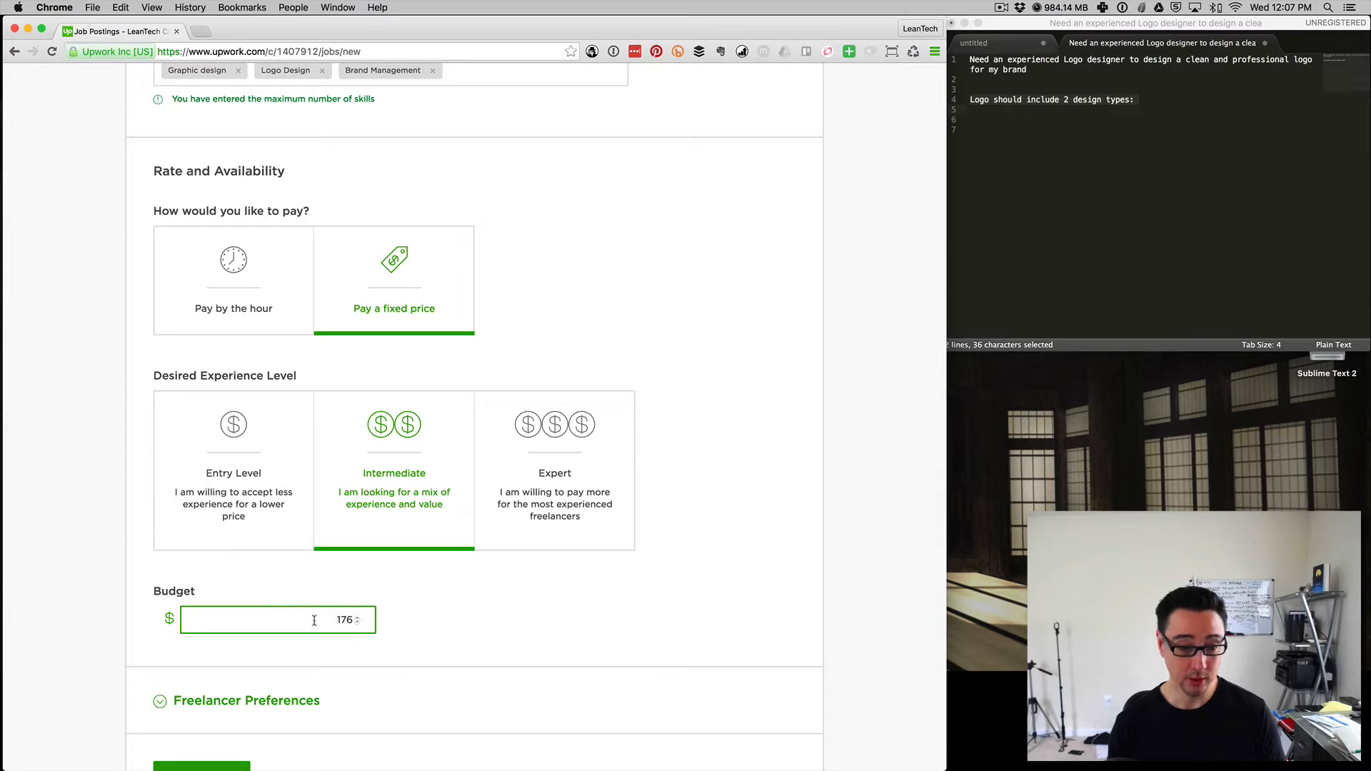
drag(331, 618, 364, 625)
text(200)
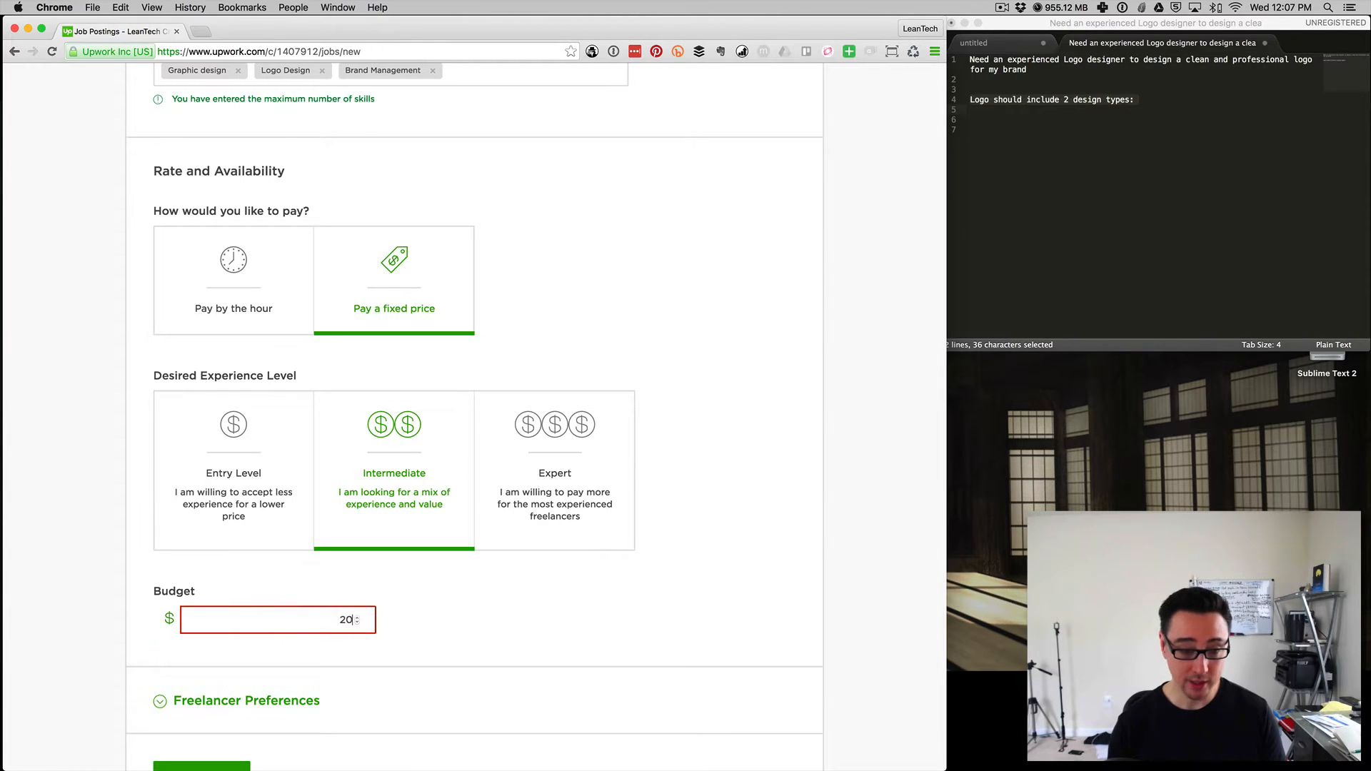
click(425, 604)
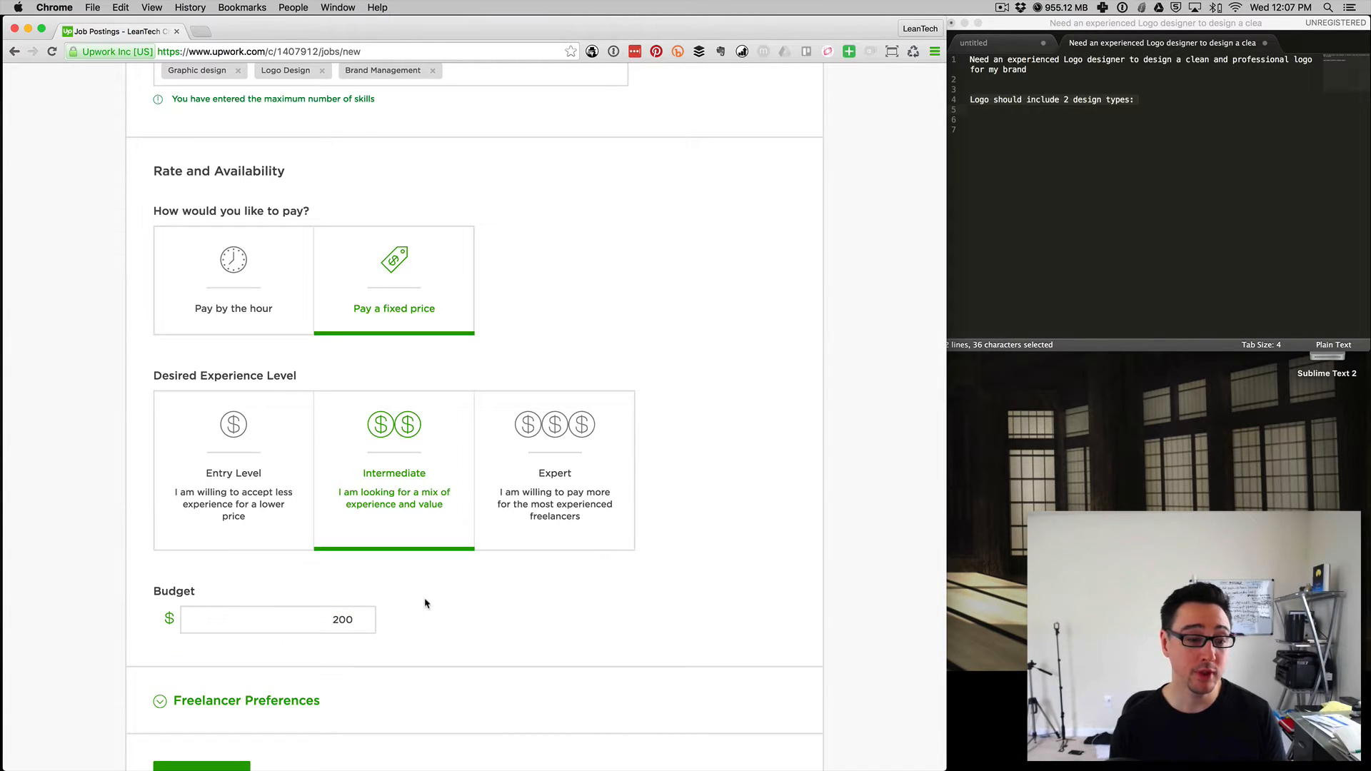
- Expand the freelancer preferences, review the visibility, invitation, qualification, screening question and cover letter options, and collapse the section again
scroll(701, 546, down, 5)
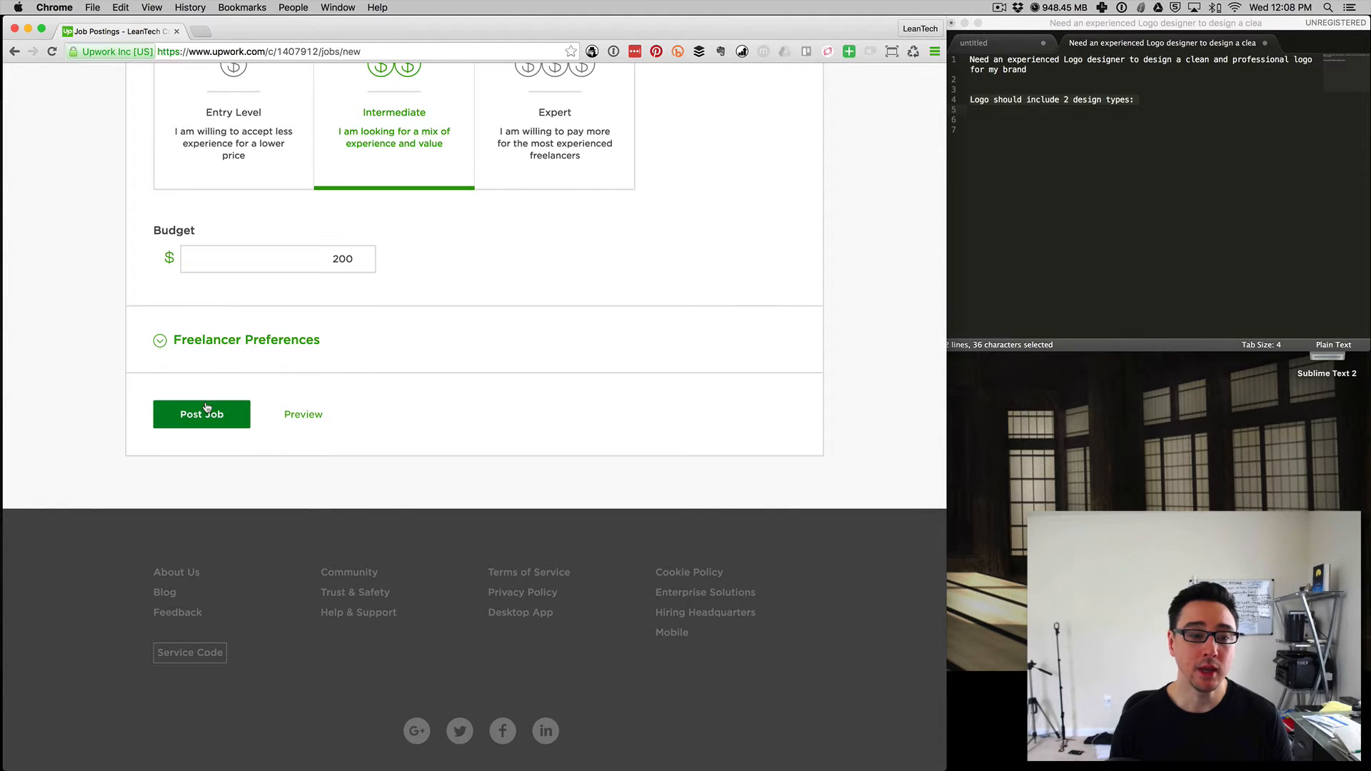
click(160, 339)
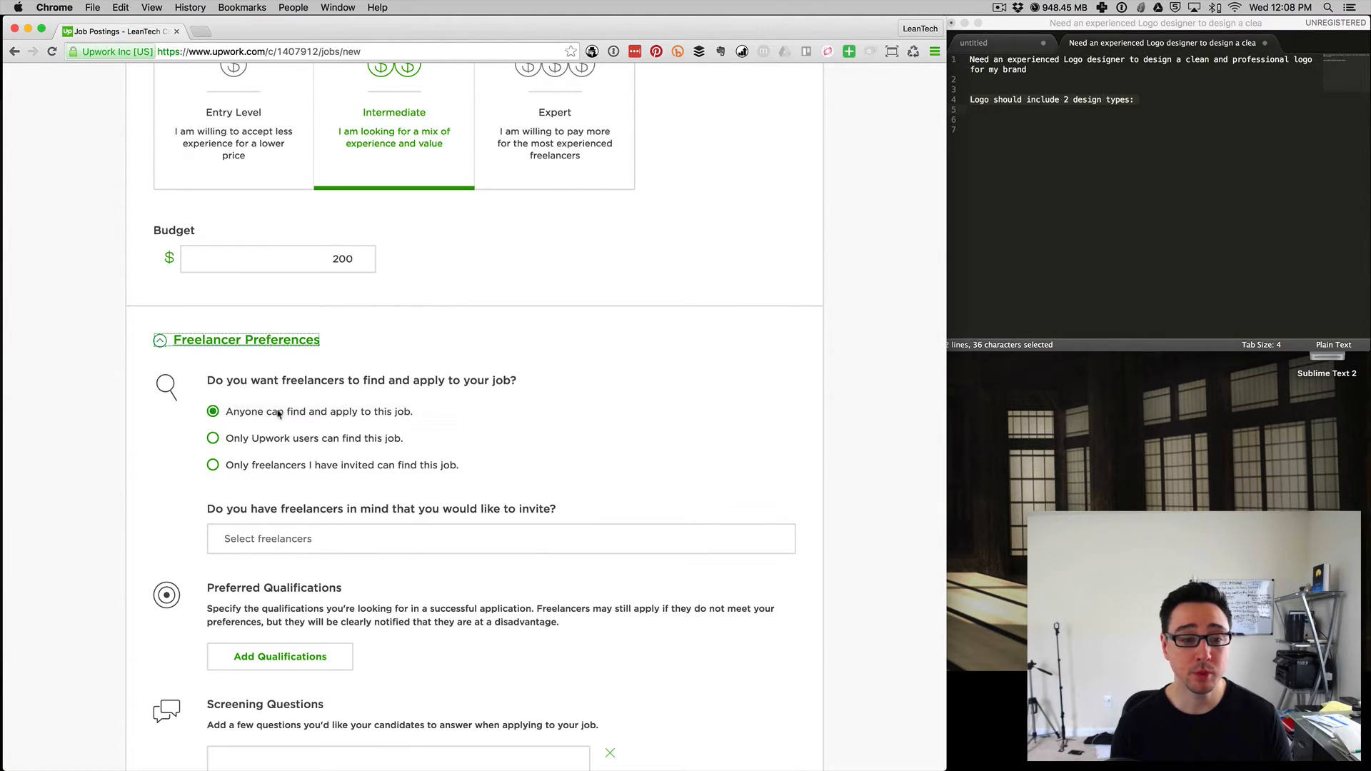
scroll(284, 444, down, 4)
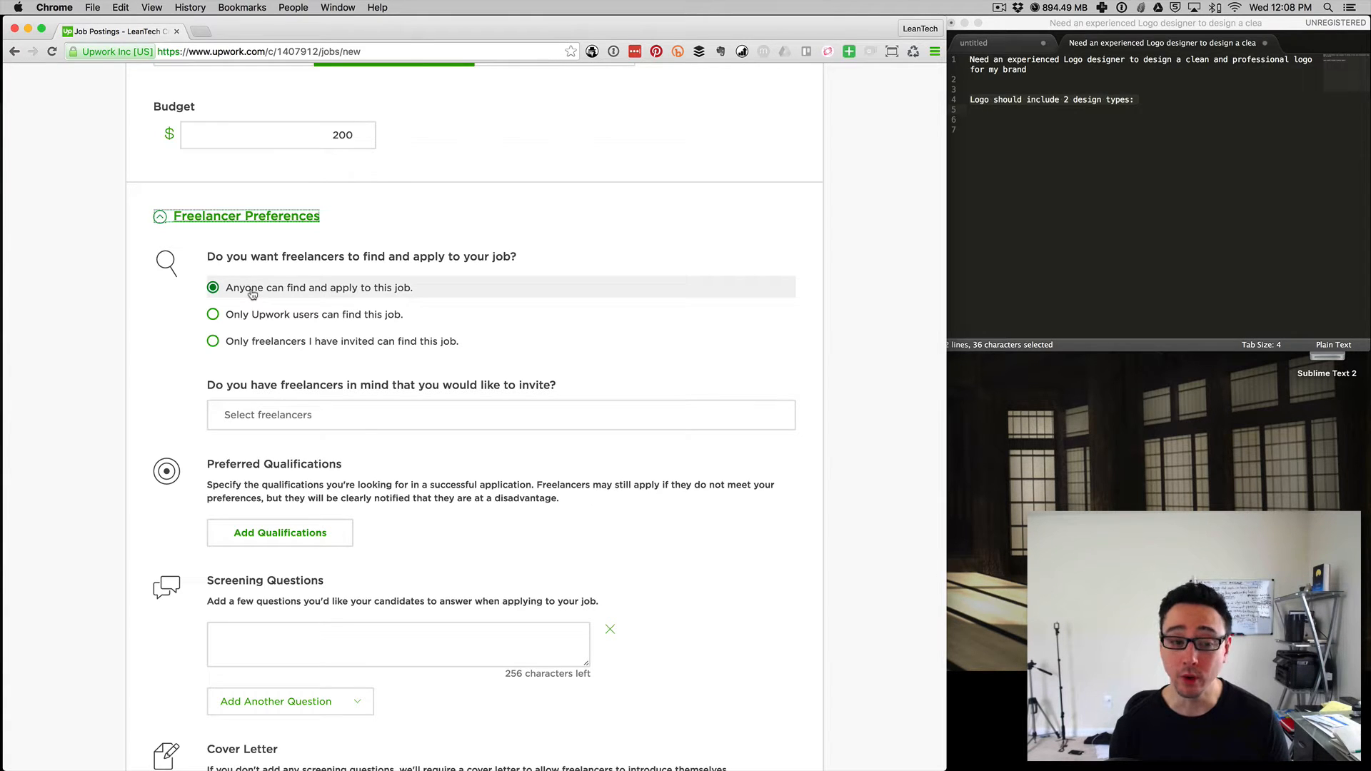
click(333, 424)
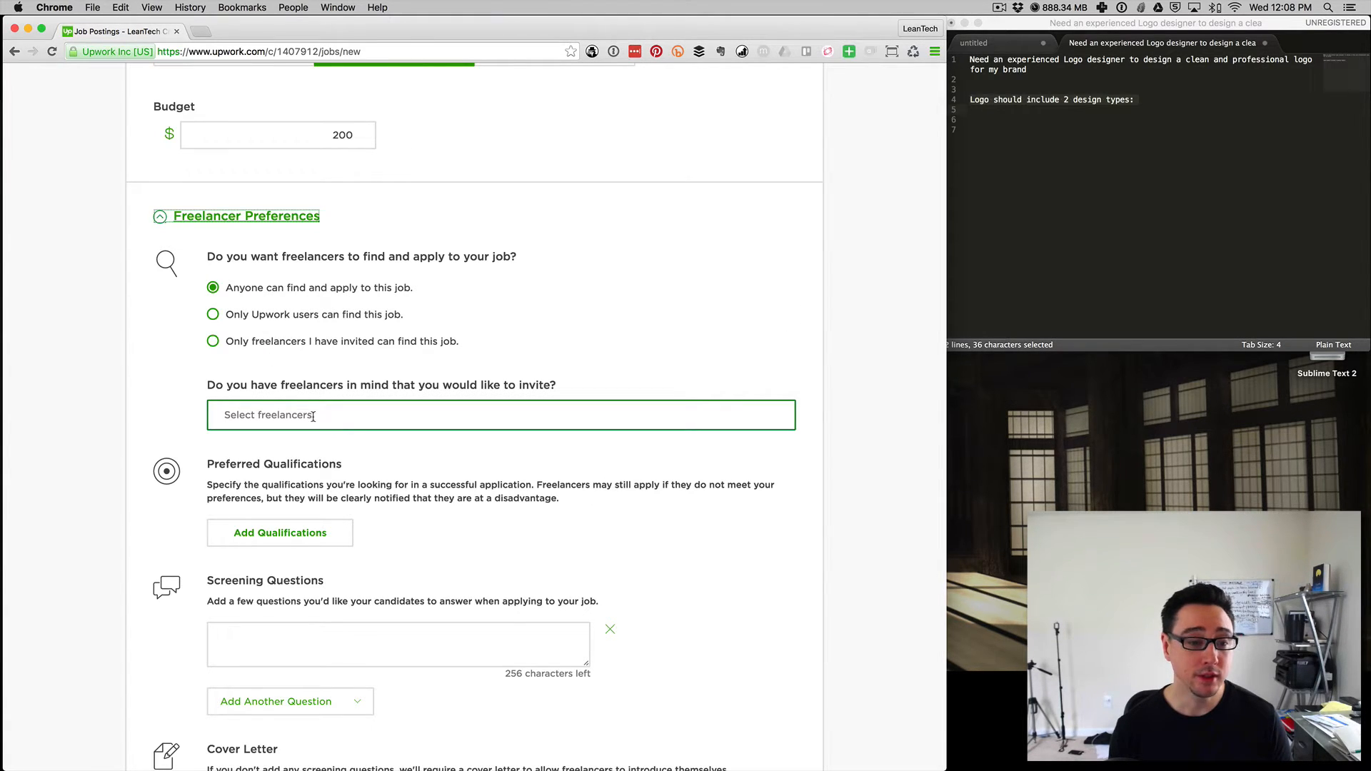
scroll(280, 500, down, 2)
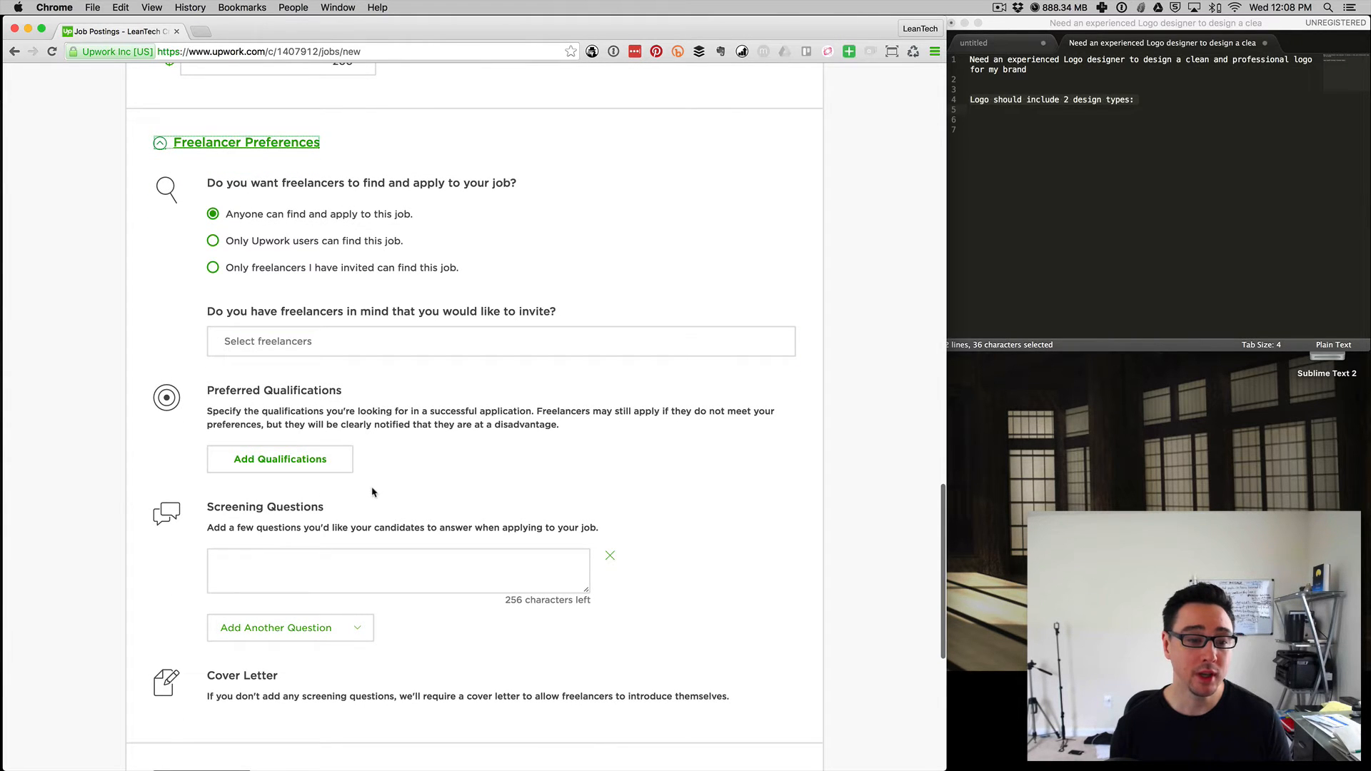
scroll(373, 491, down, 2)
scroll(371, 491, down, 4)
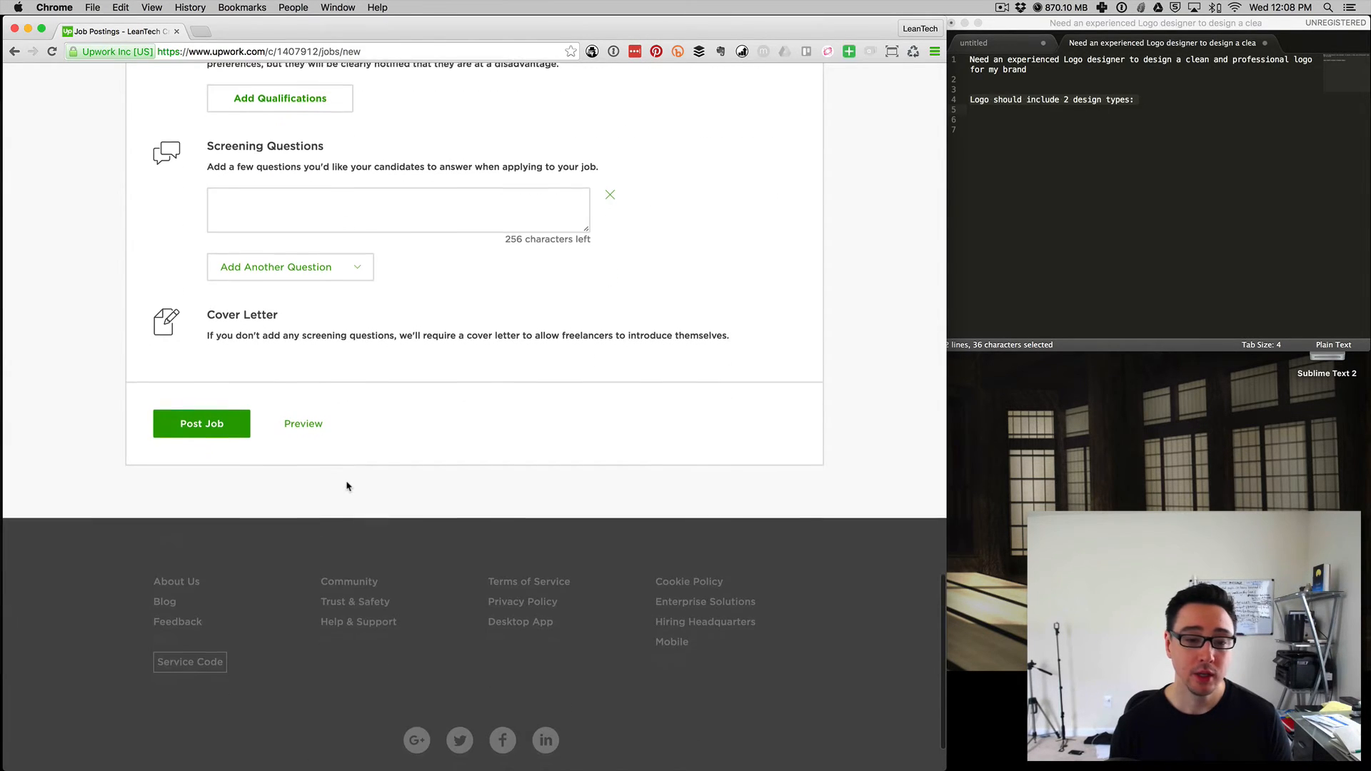
scroll(347, 484, down, 4)
scroll(347, 485, up, 4)
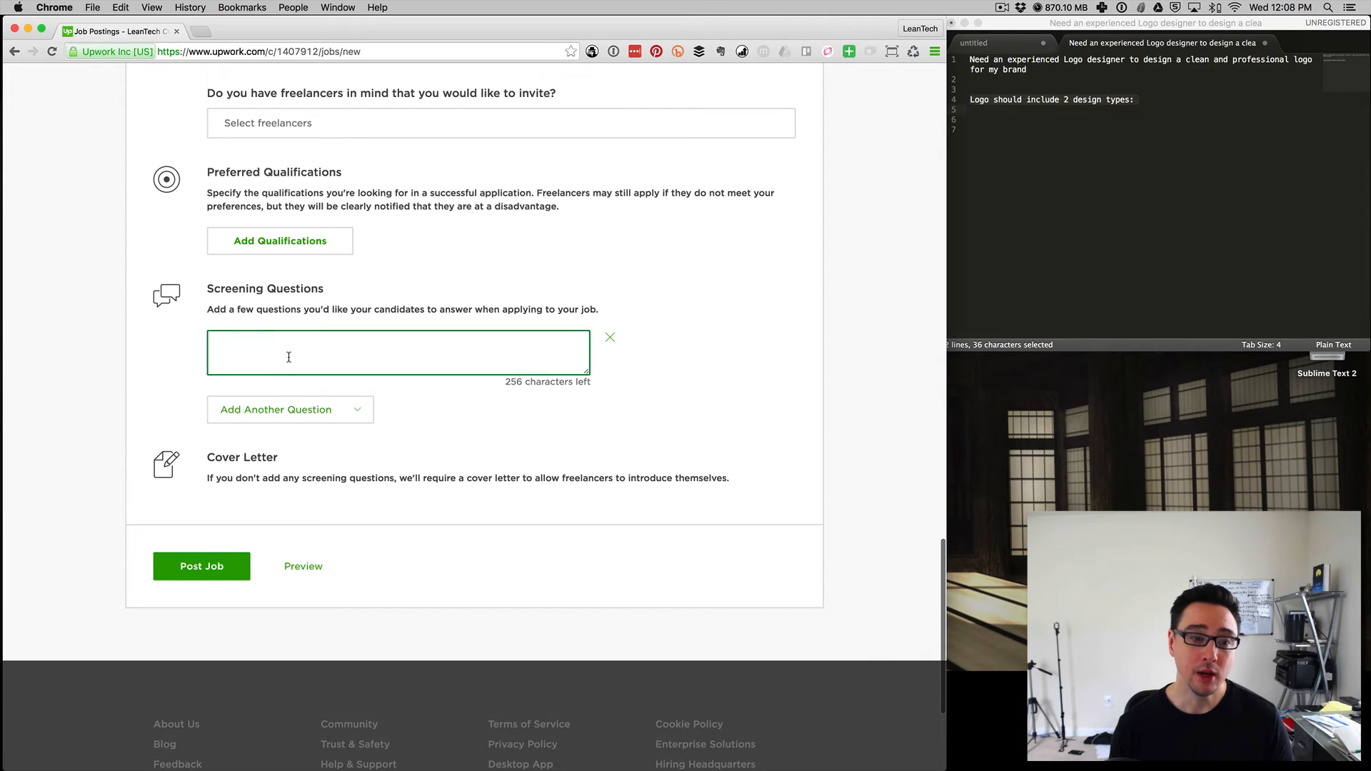
click(436, 341)
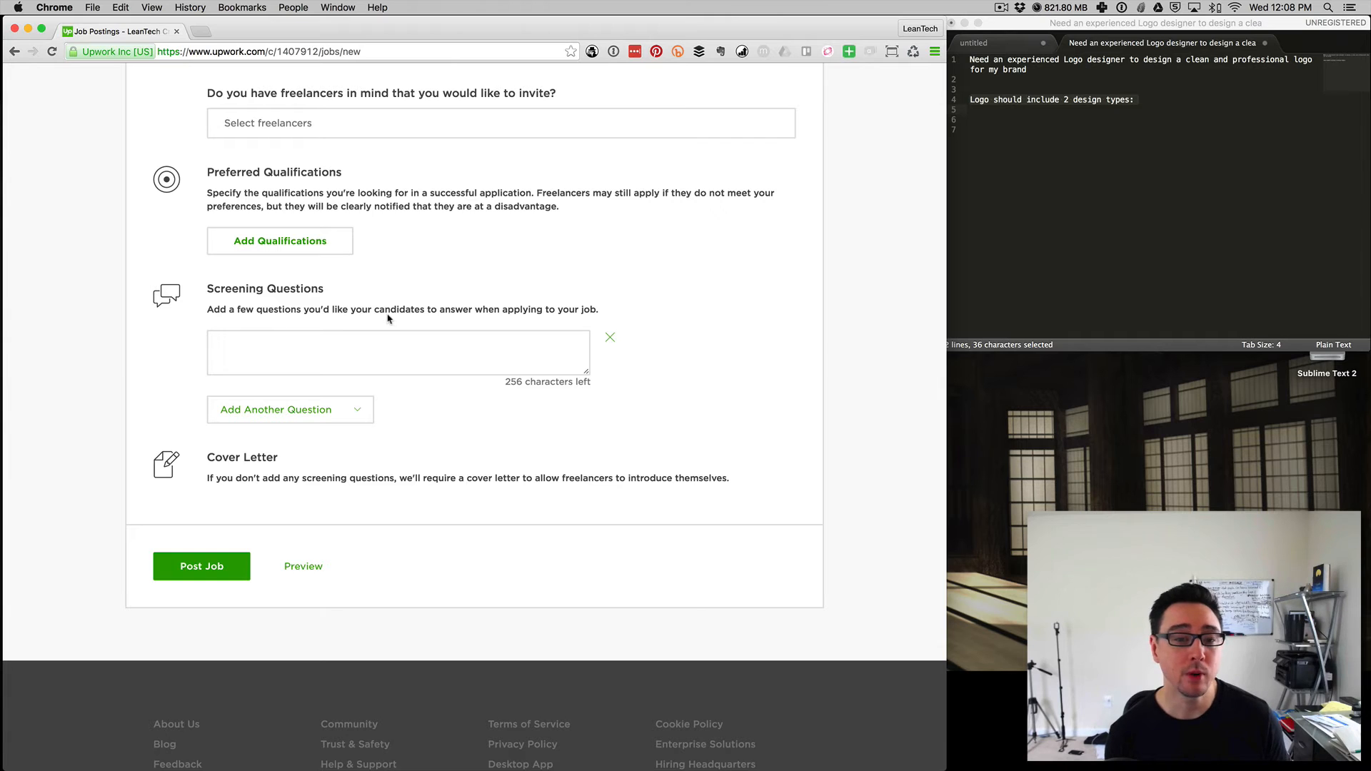
scroll(268, 504, up, 5)
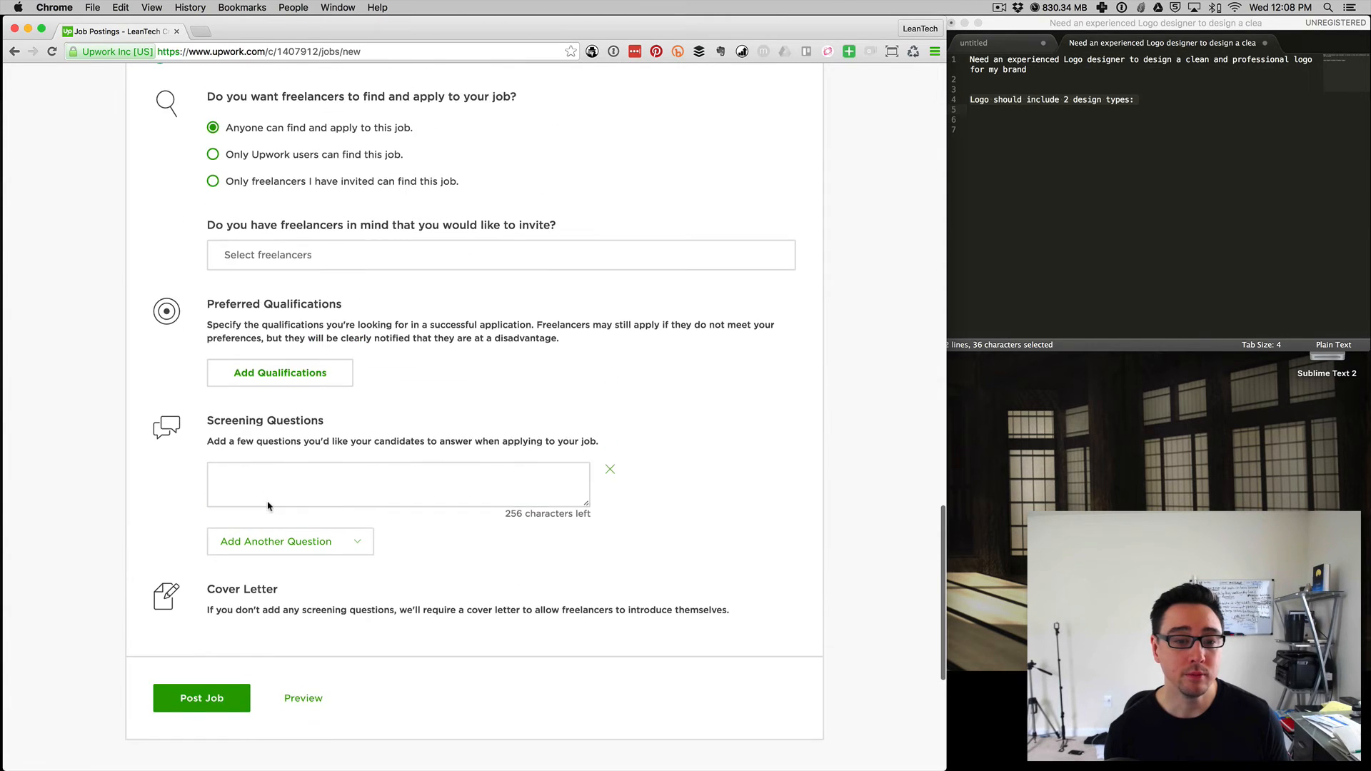
click(242, 262)
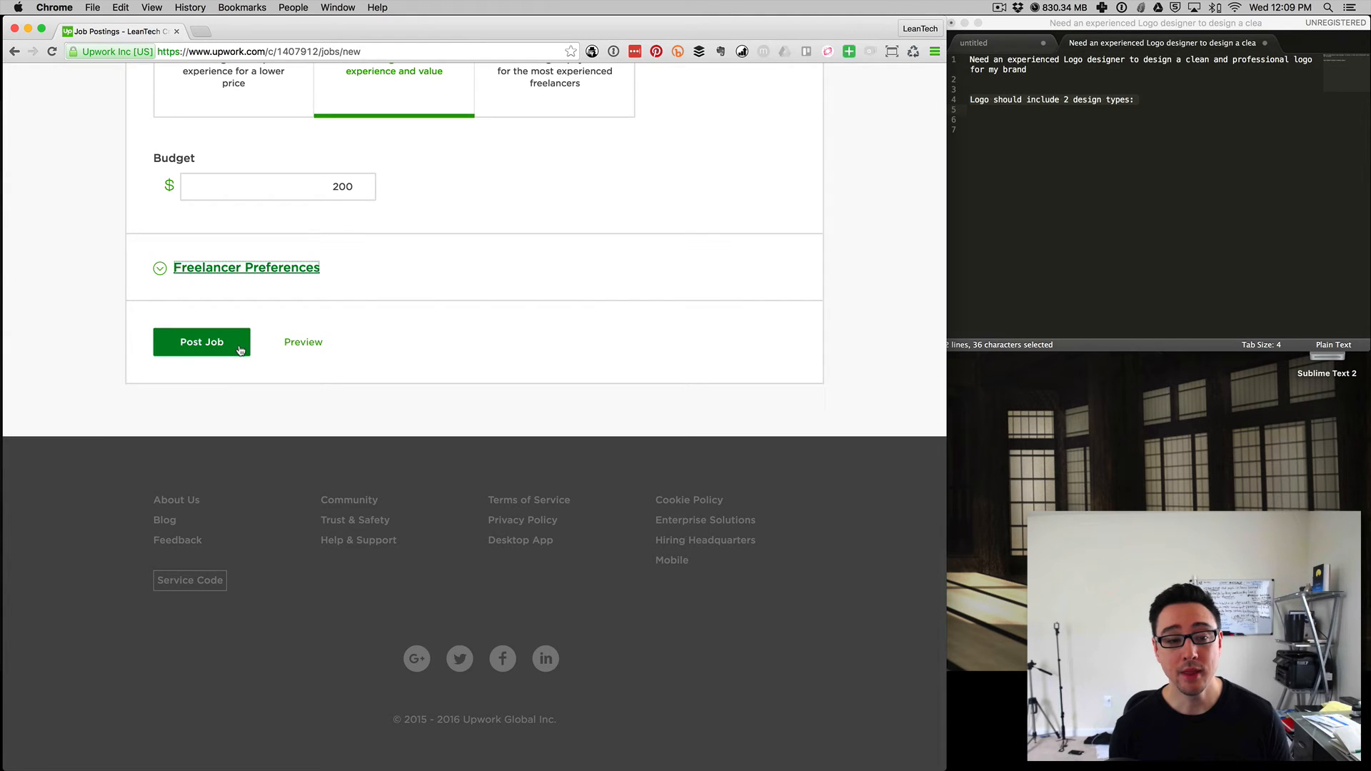
- Preview the job posting and review its description, skills, rate, budget and freelancer preferences
click(299, 343)
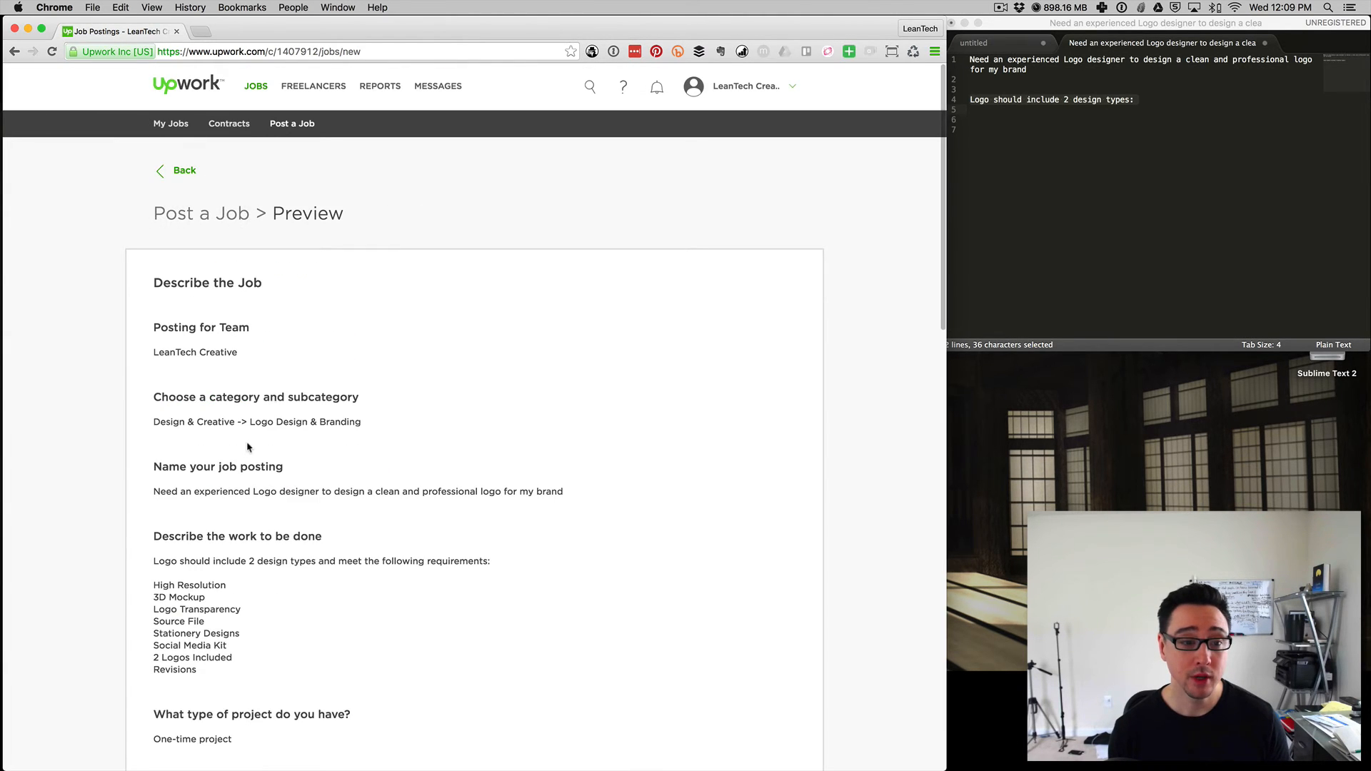
scroll(247, 448, down, 5)
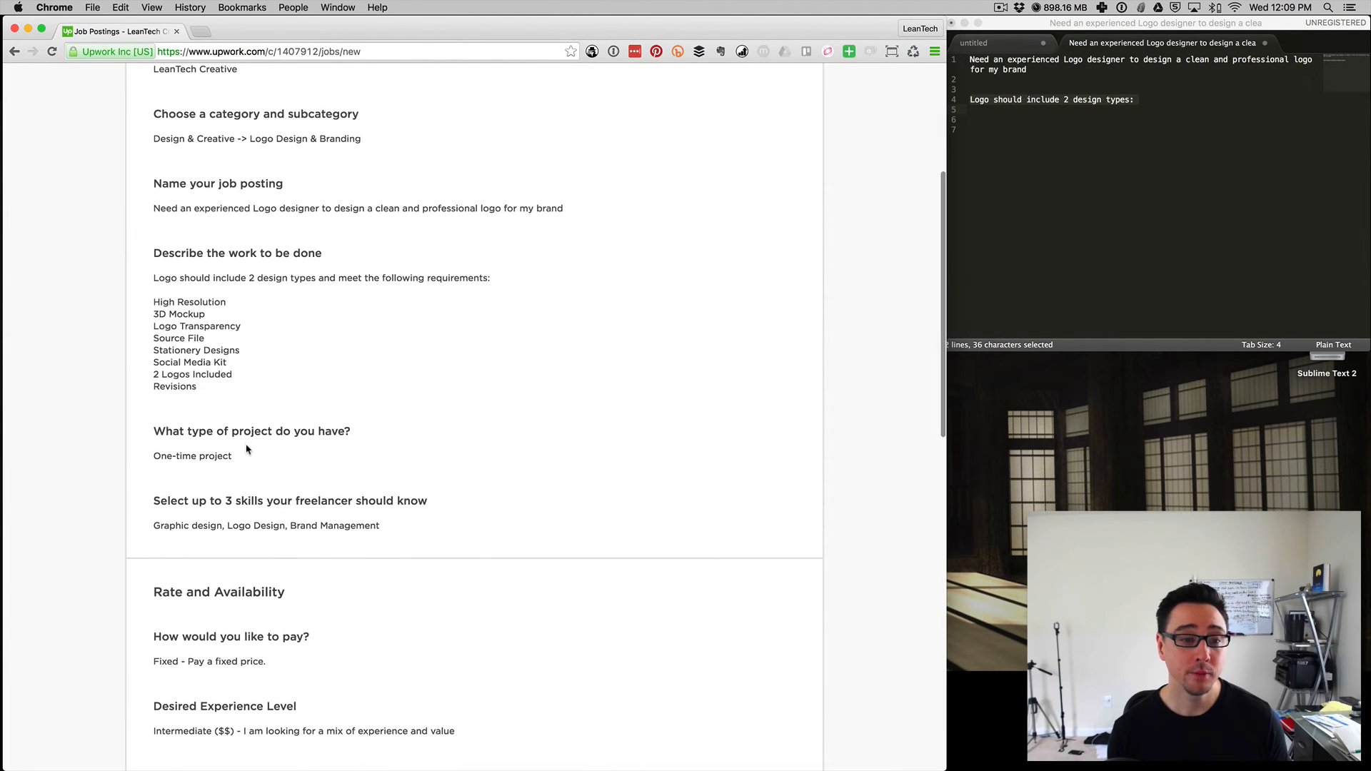
scroll(247, 448, down, 4)
scroll(247, 448, down, 10)
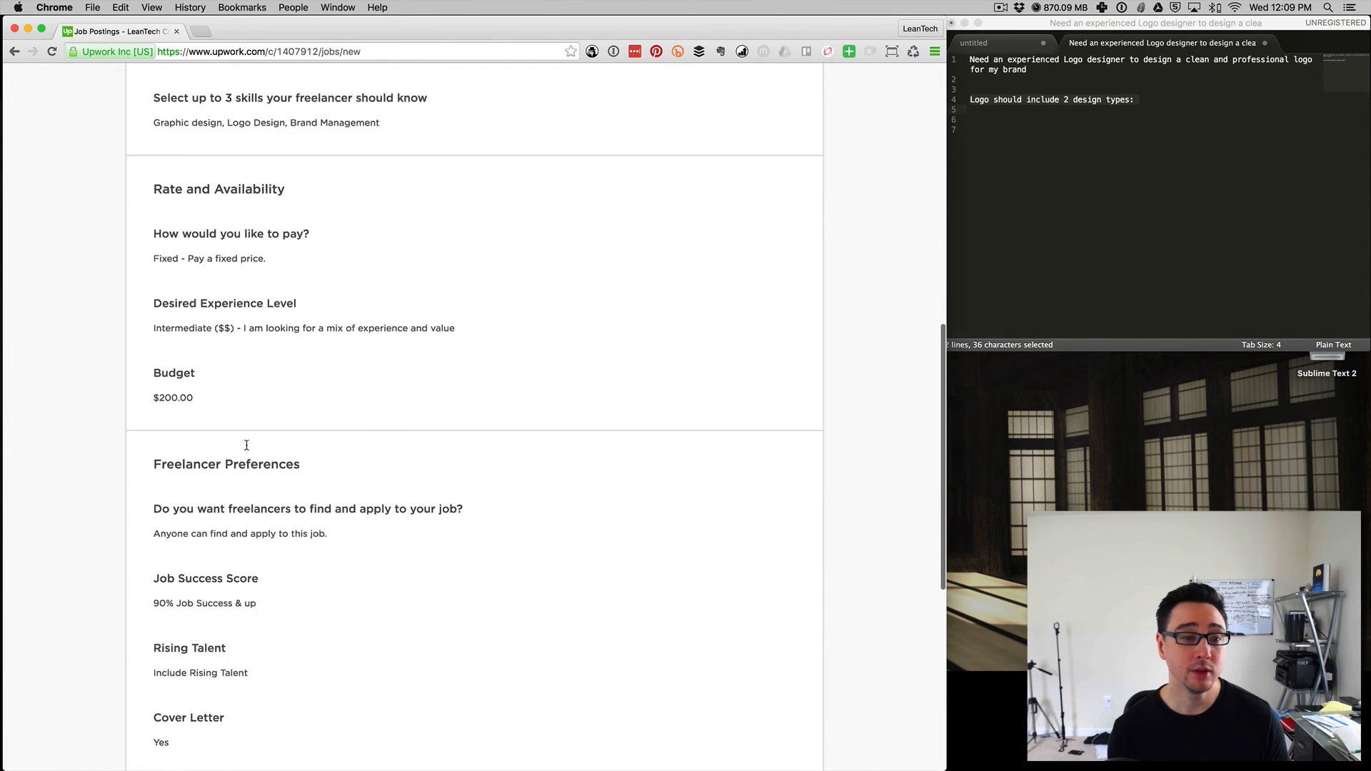
scroll(246, 448, down, 5)
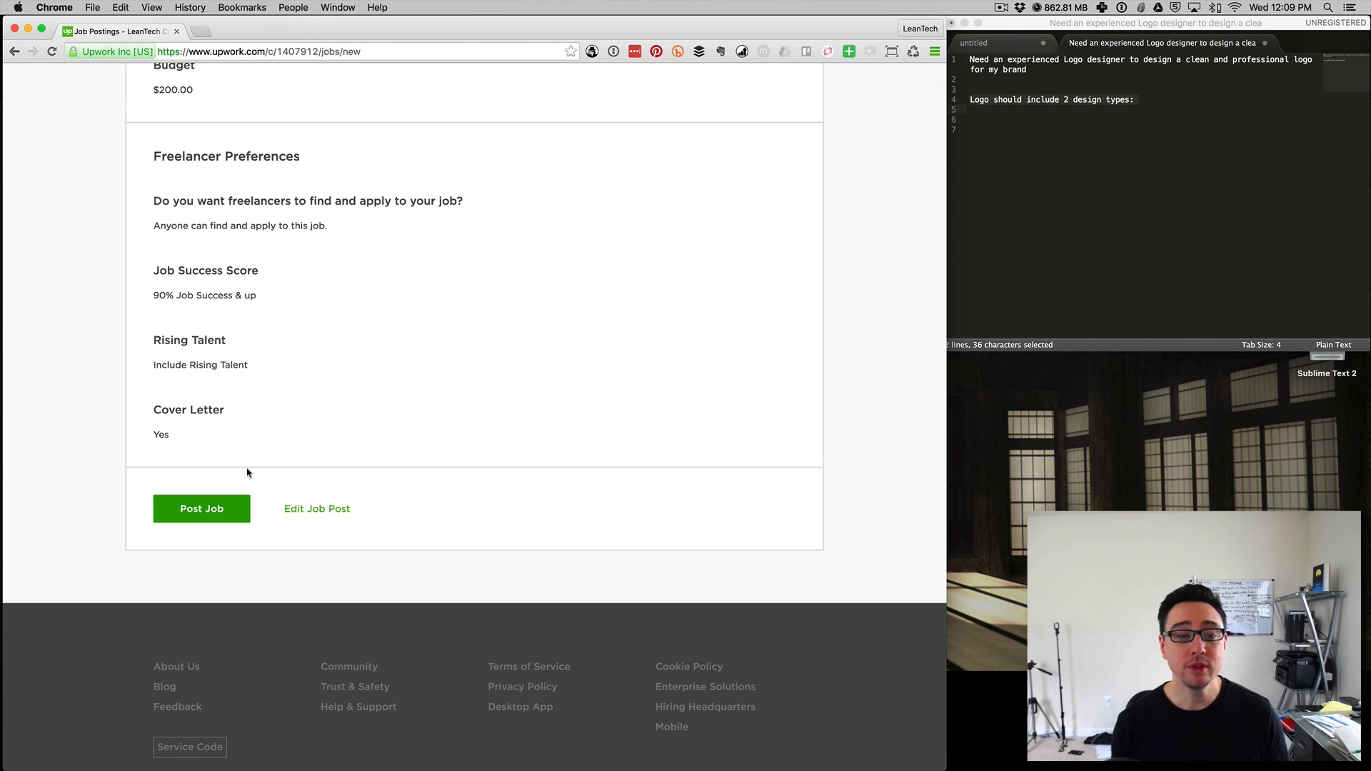
scroll(247, 472, up, 10)
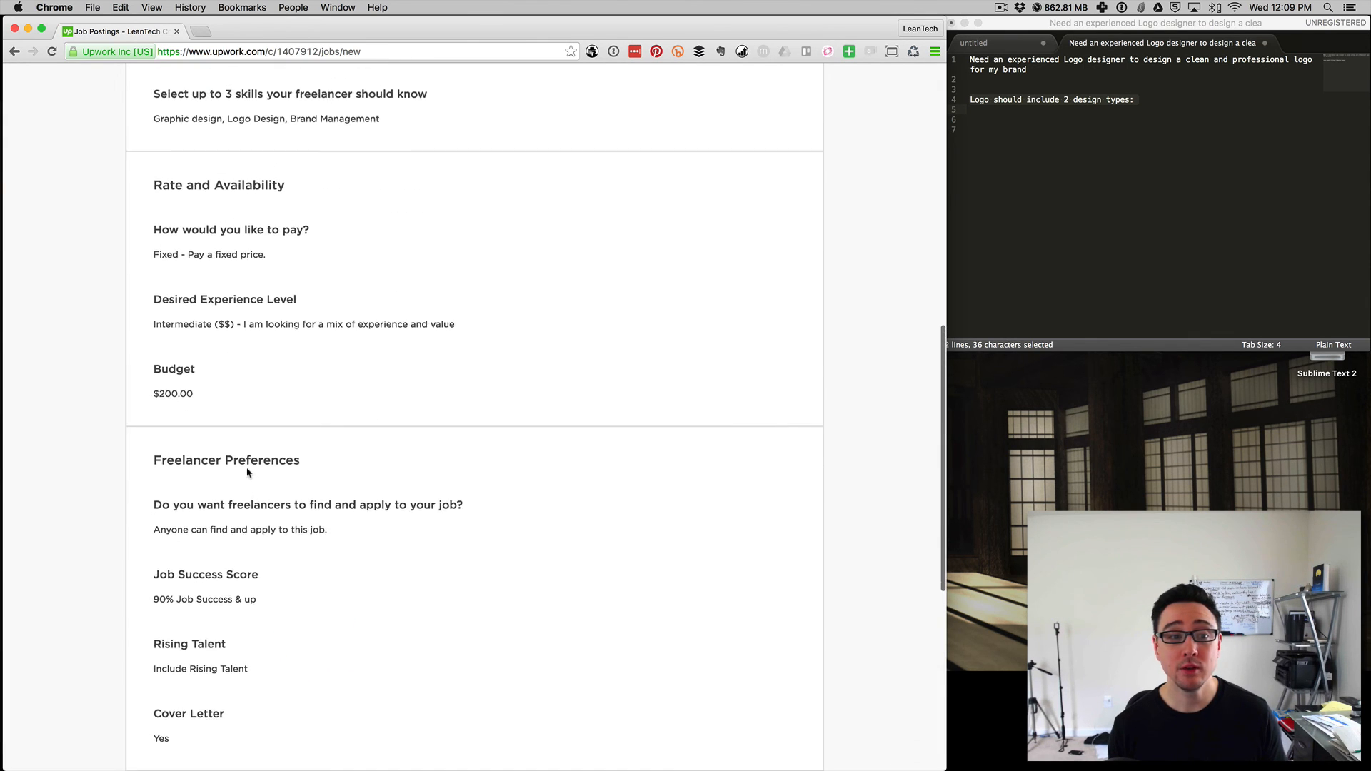
scroll(247, 471, up, 5)
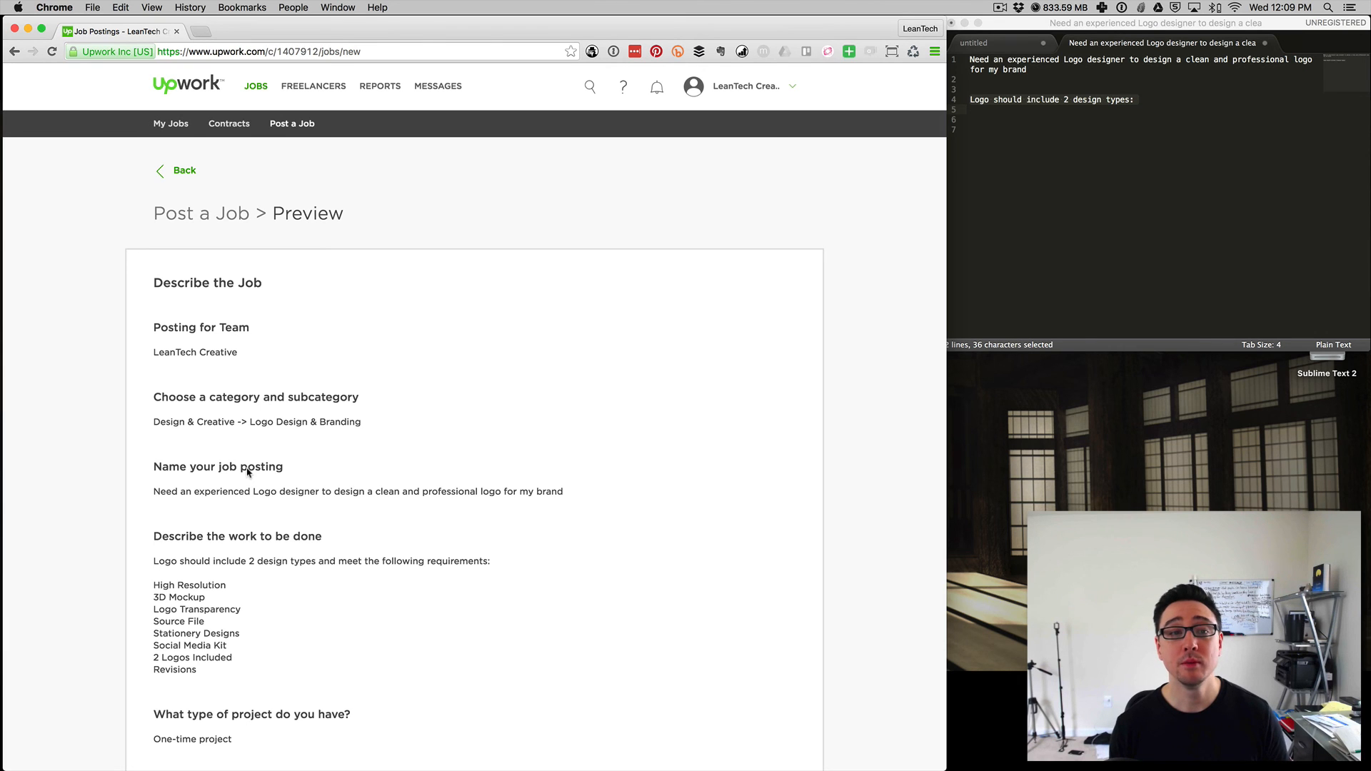
scroll(247, 472, down, 8)
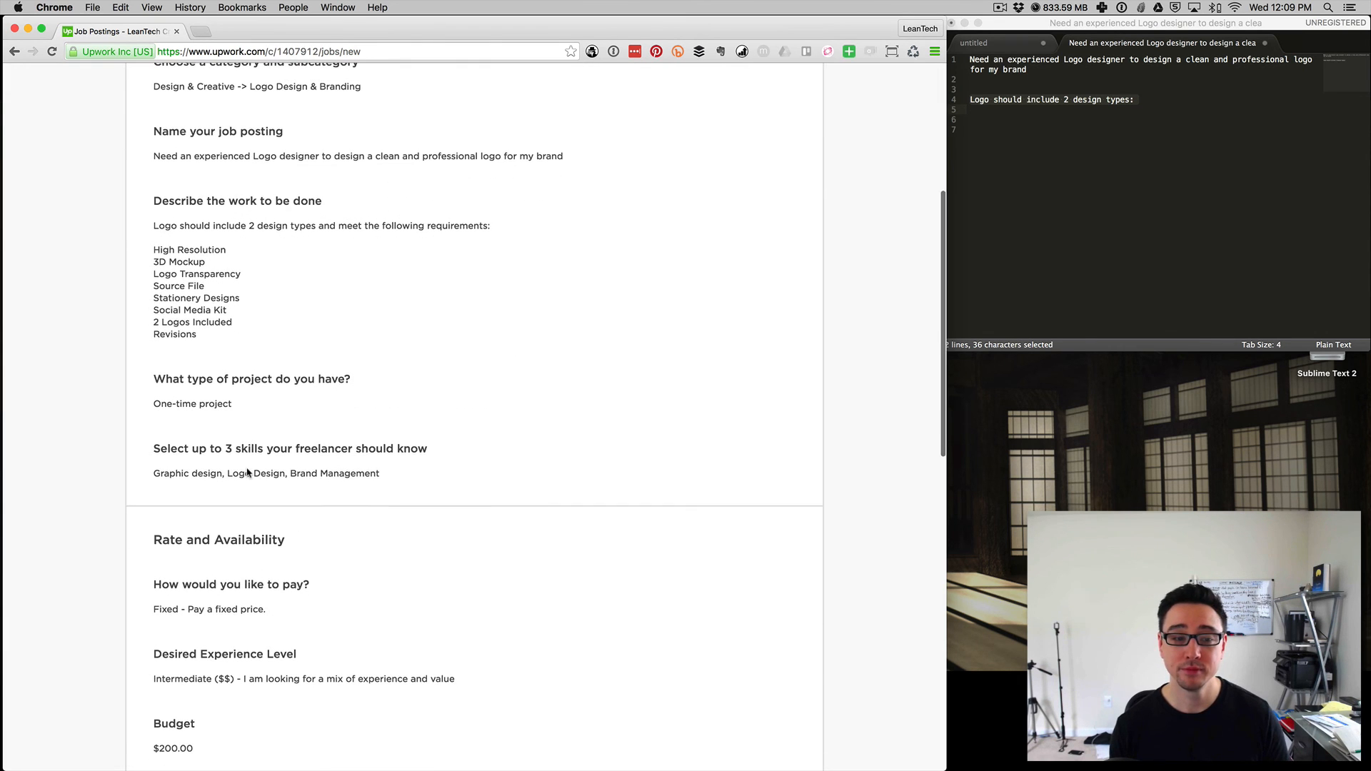